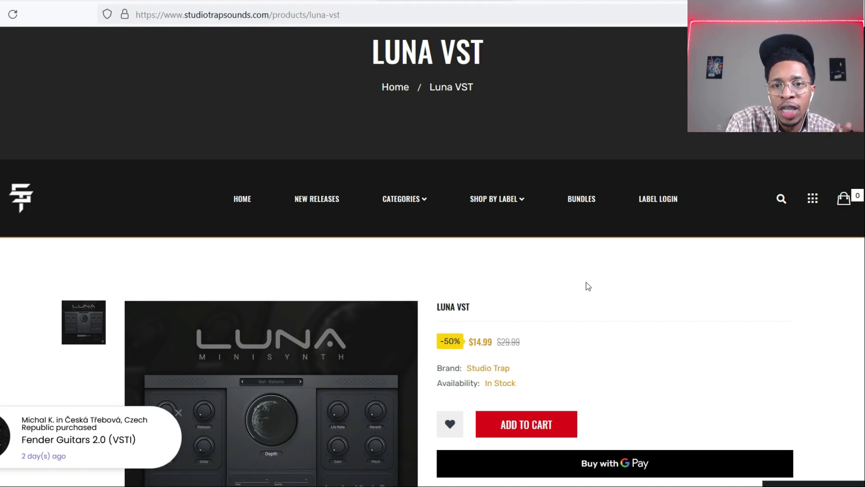
Review the Luna VST product page, from the price and preview image down to the description and demo video.
scroll(588, 286, down, 3)
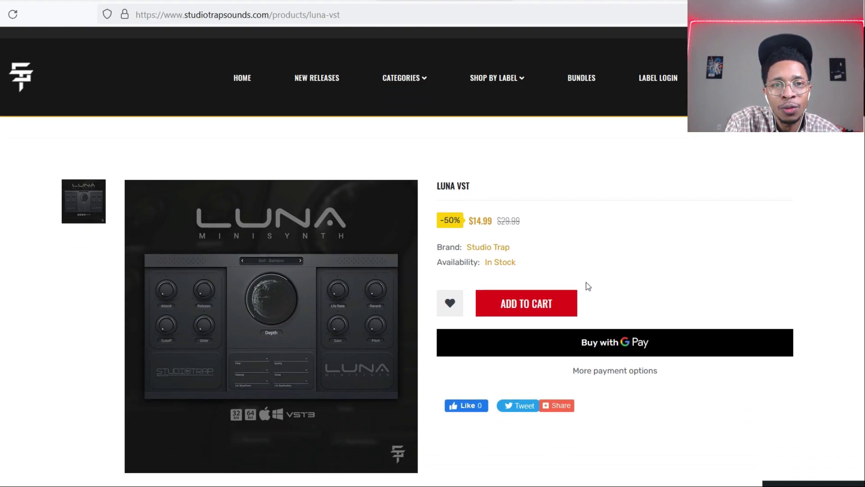
scroll(588, 286, down, 2)
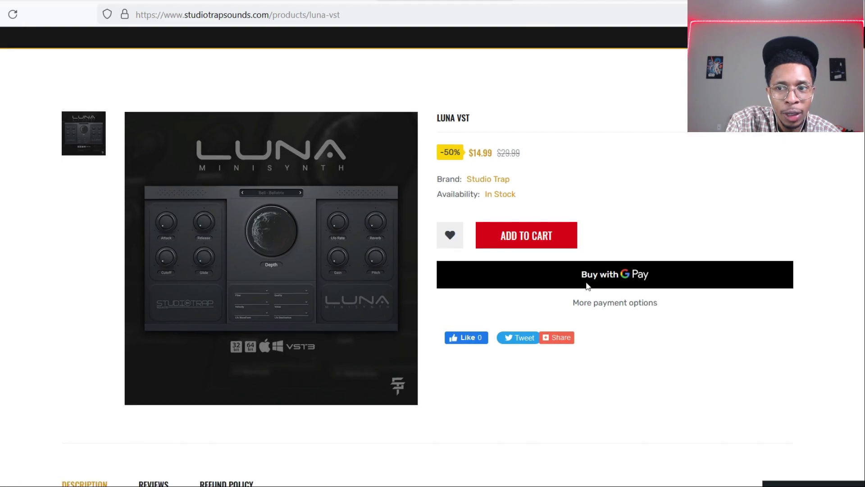
scroll(588, 286, down, 5)
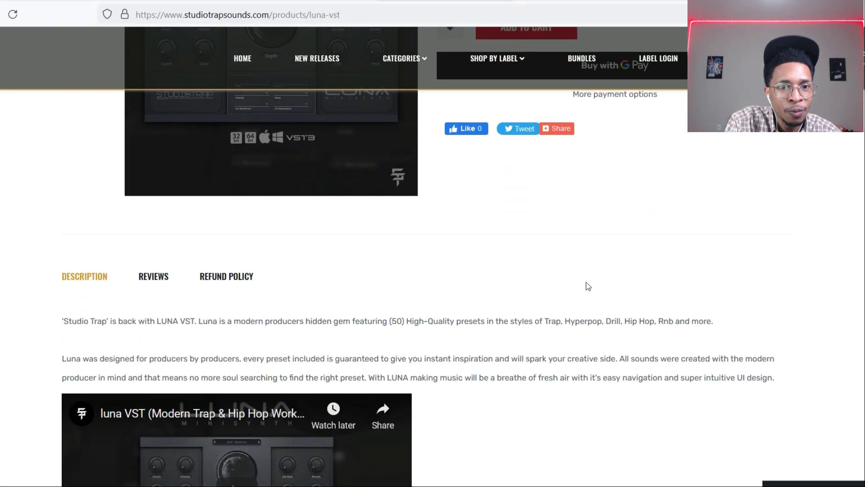
scroll(588, 286, down, 2)
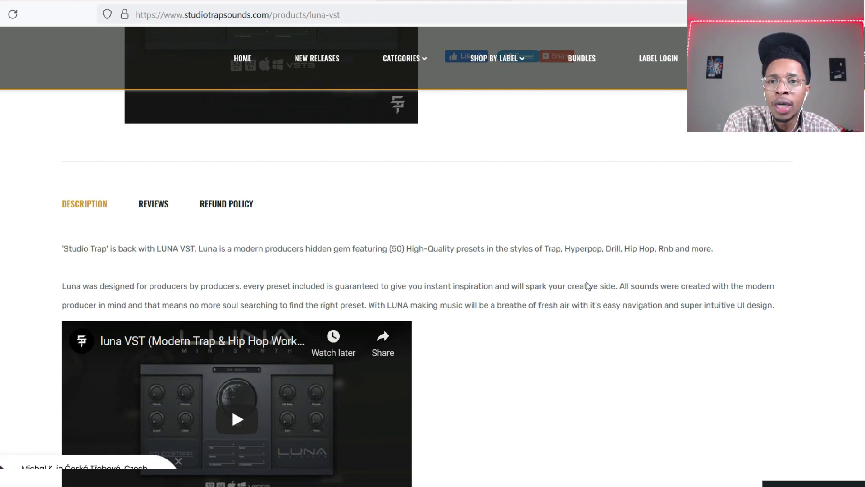
scroll(588, 286, down, 3)
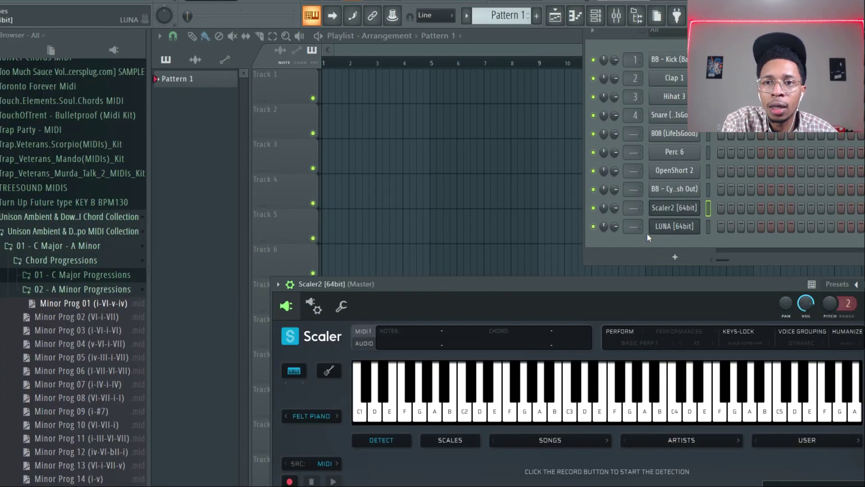
In FL Studio, open the LUNA plugin from the channel rack and examine its controls and instrument categories.
click(661, 226)
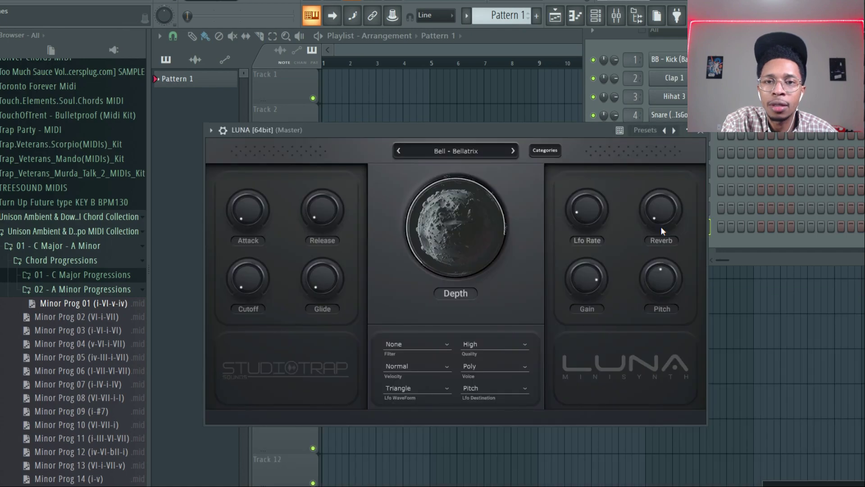
drag(558, 129, 548, 92)
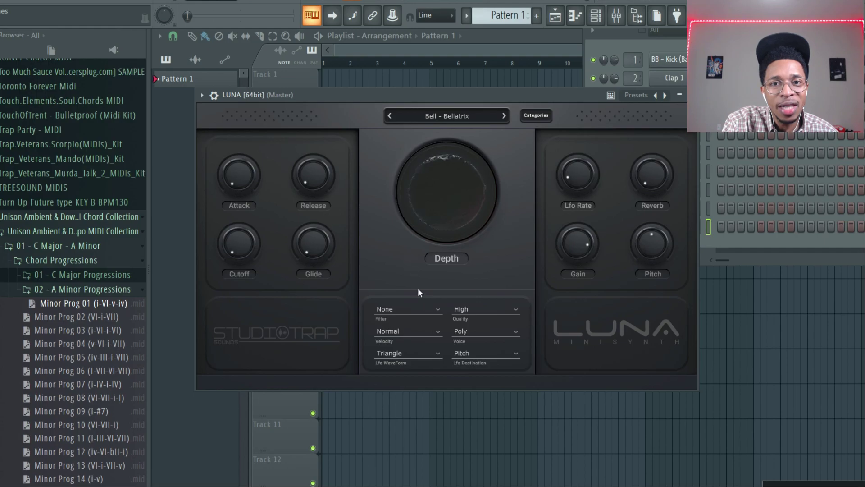
mouse_move(400, 221)
mouse_down()
mouse_move(405, 151)
mouse_move(429, 131)
mouse_move(396, 233)
mouse_up()
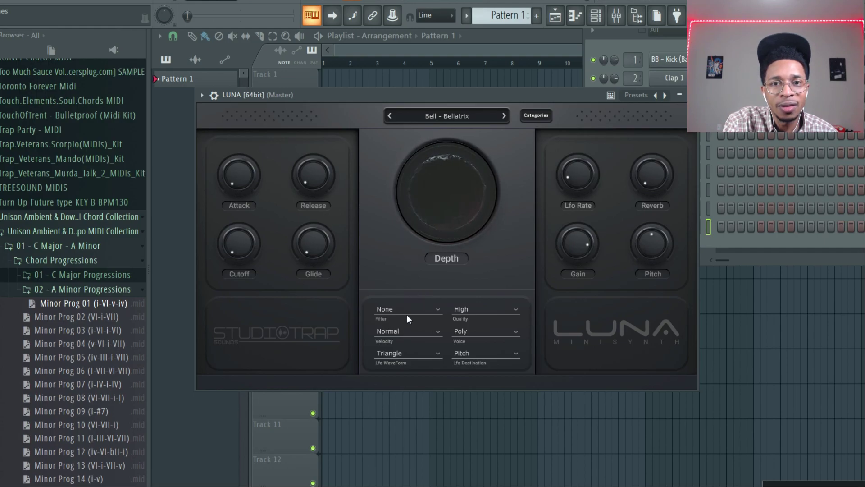
drag(407, 315, 384, 140)
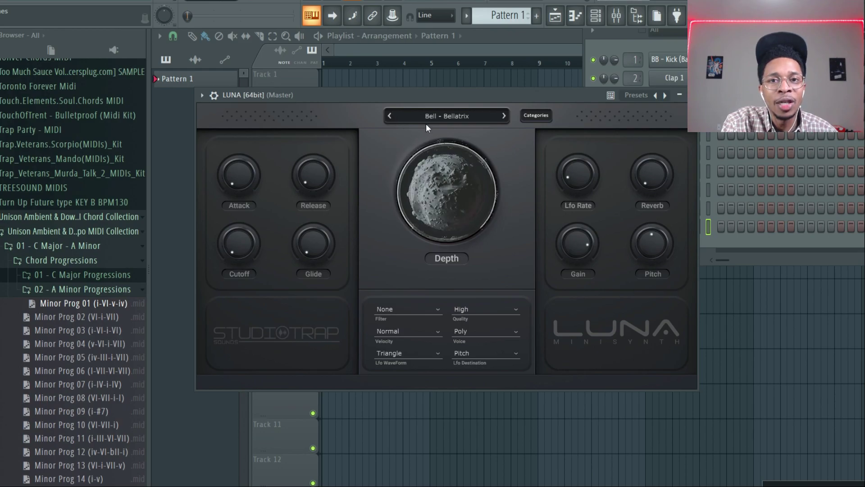
click(536, 115)
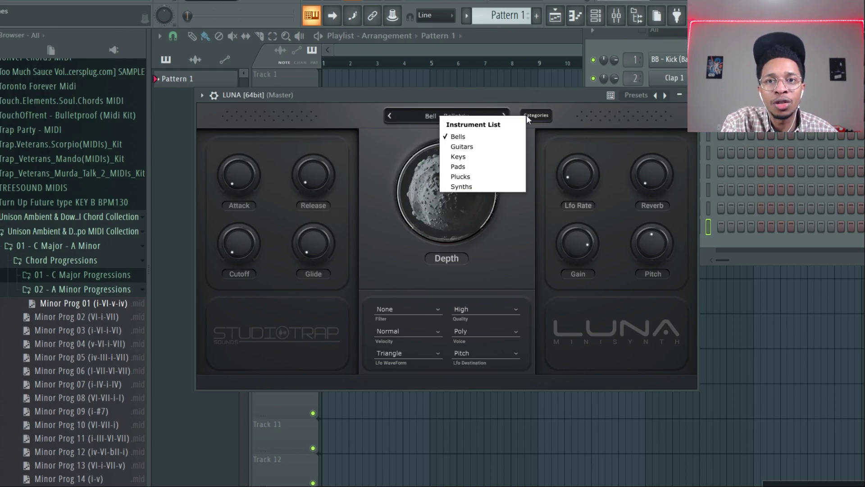
click(415, 115)
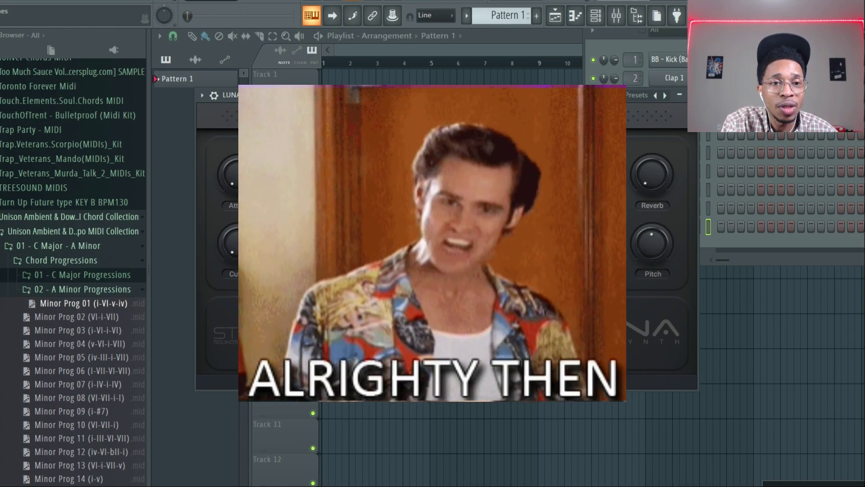
Load Minor Prog 01 (i-VI-v-iv) onto the LUNA channel and raise its notes one octave in the piano roll.
drag(563, 210, 721, 231)
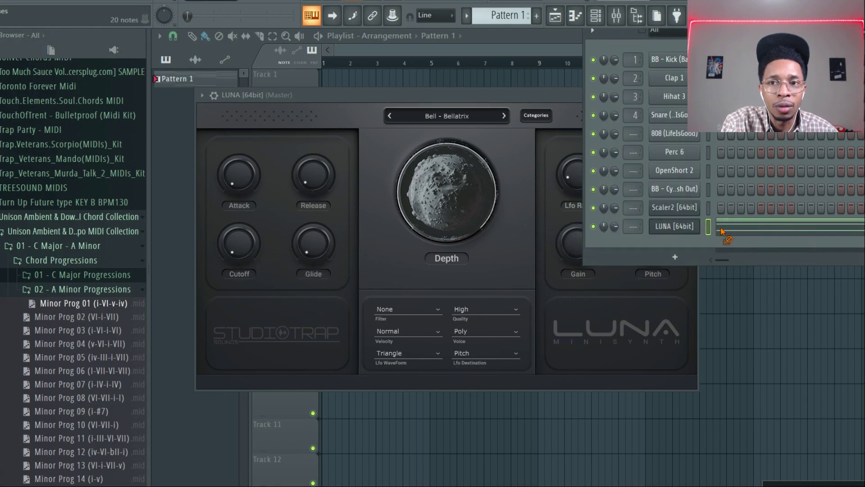
click(729, 230)
key(ctrl+Up)
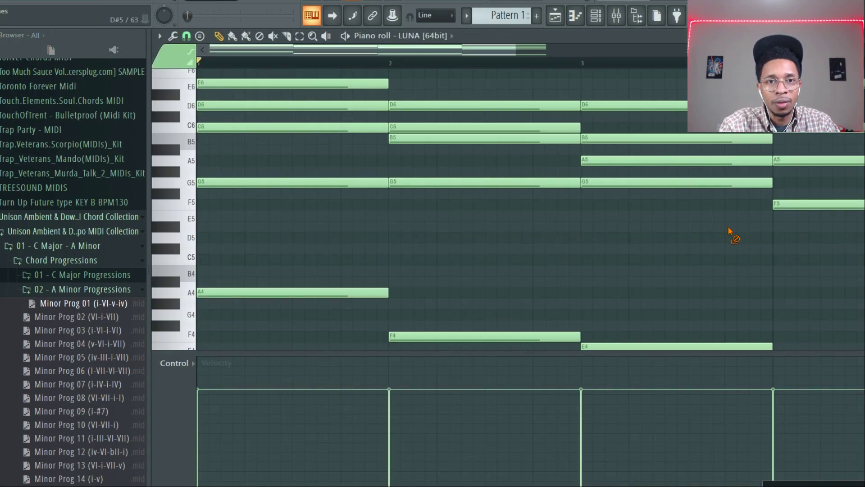
Play the chord progression through LUNA with all four bars in view, and stop playback.
key(space)
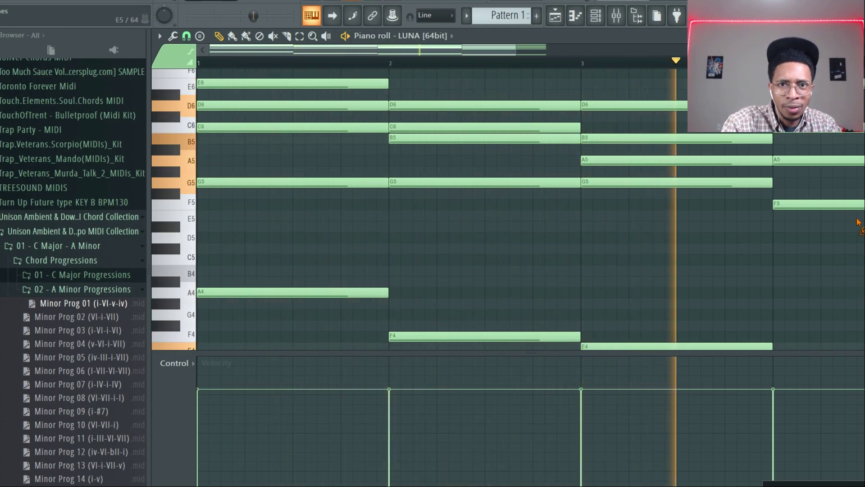
drag(516, 51, 787, 51)
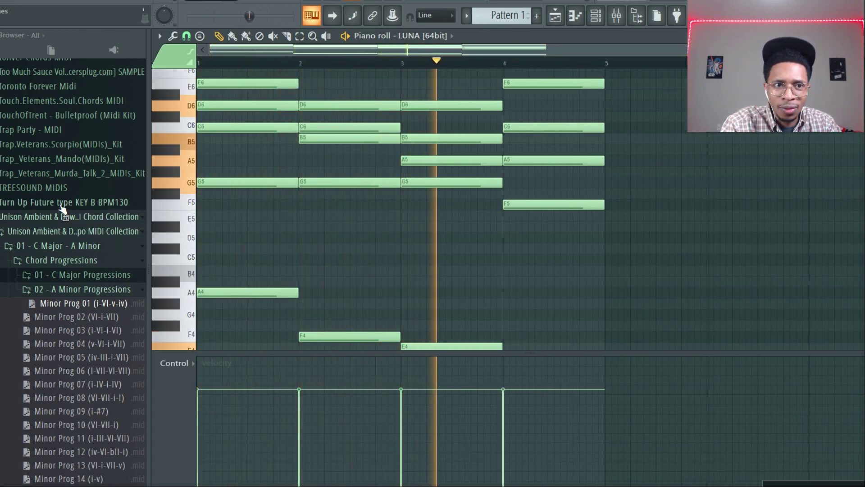
key(space)
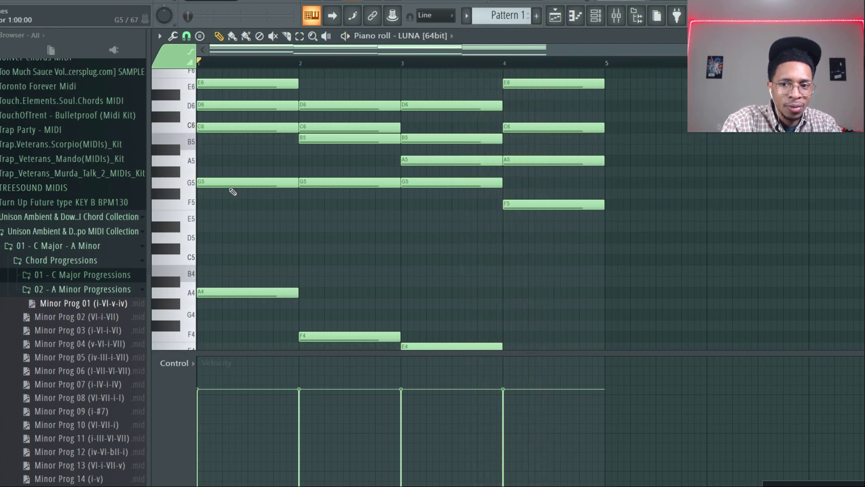
Reopen LUNA and audition the Bell - Eris, Bell - Gaia and Bell - Luna presets with the chord progression.
key(F6)
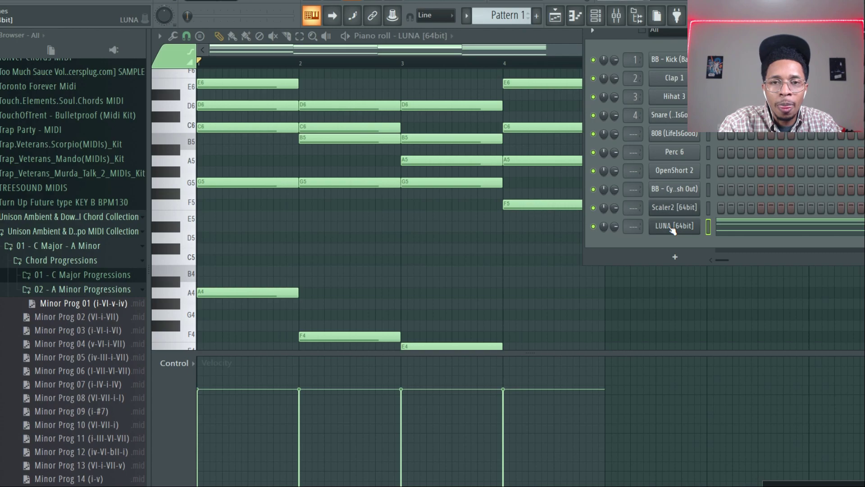
click(672, 229)
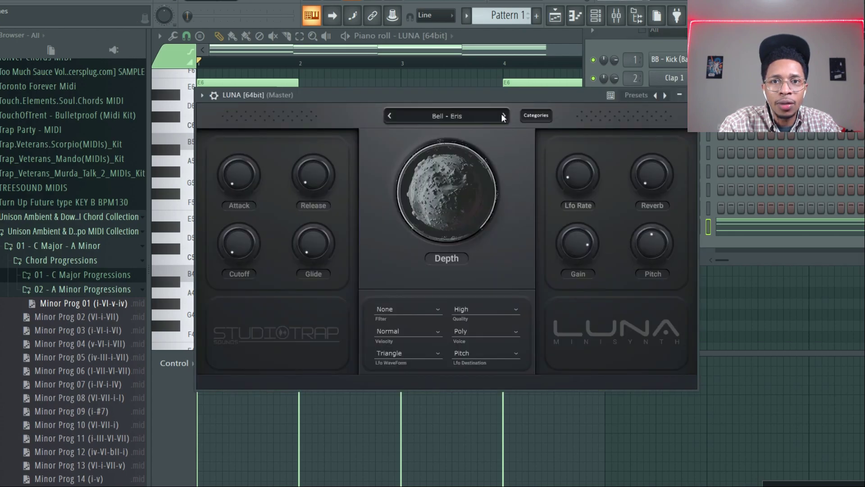
key(space)
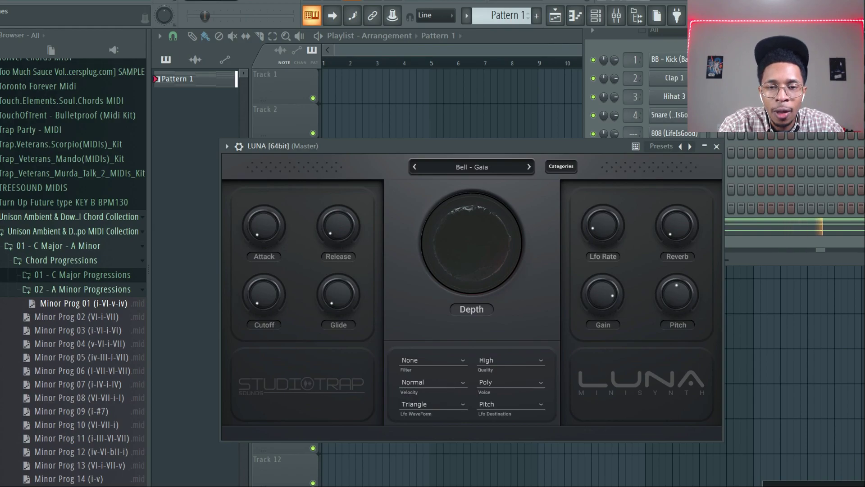
click(527, 166)
Transpose the LUNA chord notes up another octave in the piano roll and return to the plugin.
click(738, 227)
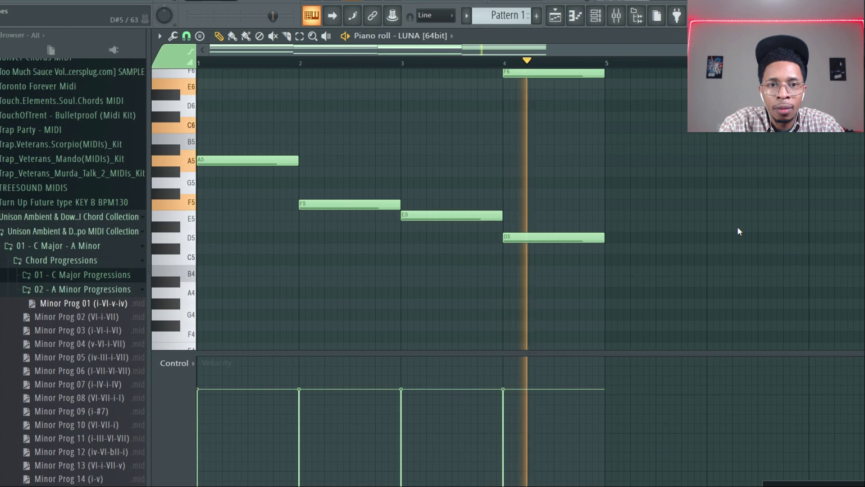
key(F6)
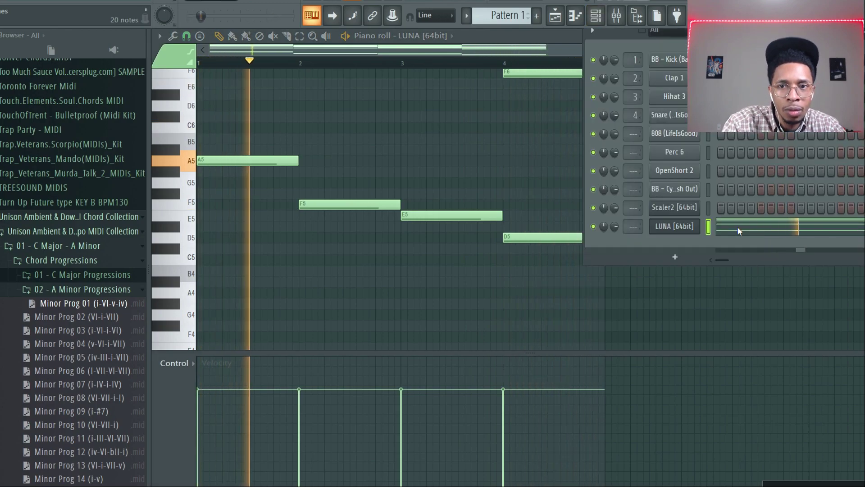
click(691, 225)
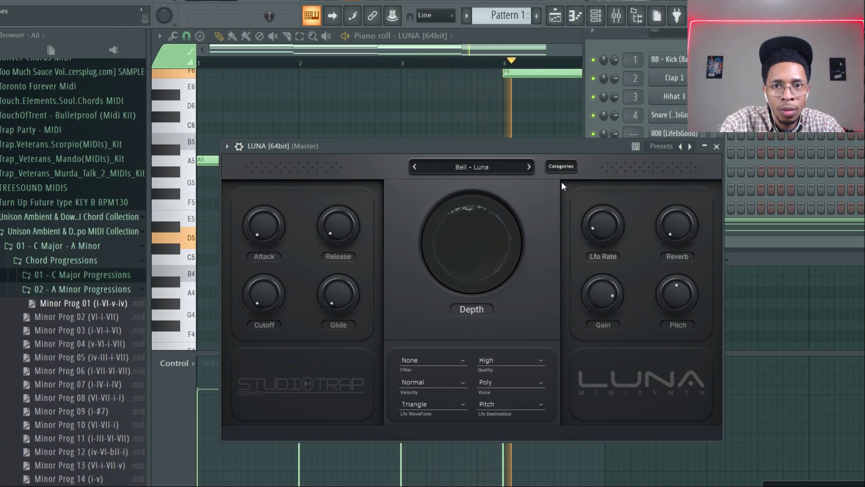
Audition LUNA's Bell - Midnight, Mirage, Norma, Sonar, Token and Whirly presets in turn with the chord progression.
click(529, 167)
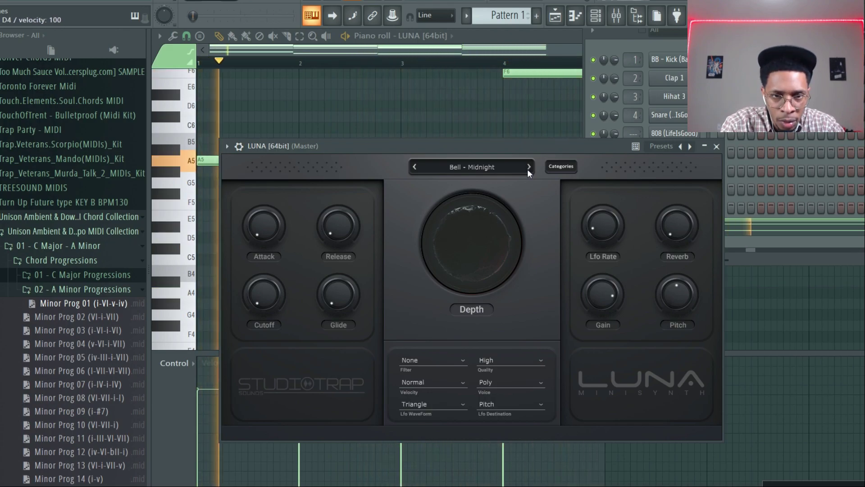
key(space)
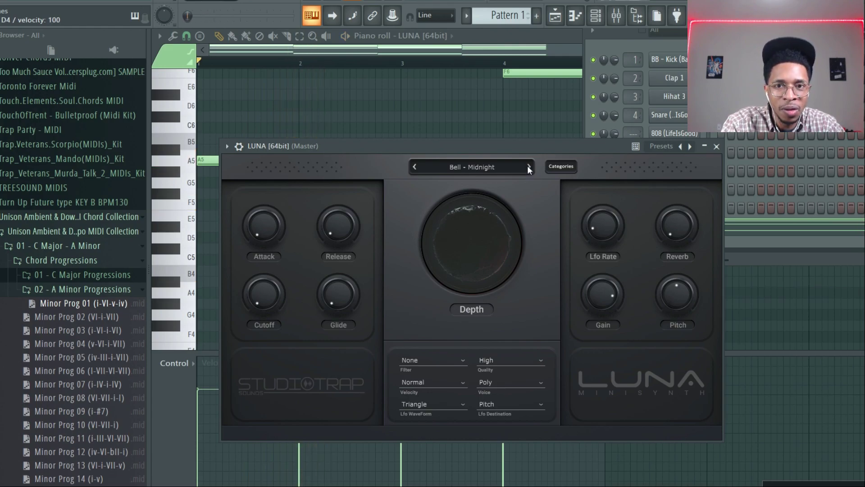
click(529, 167)
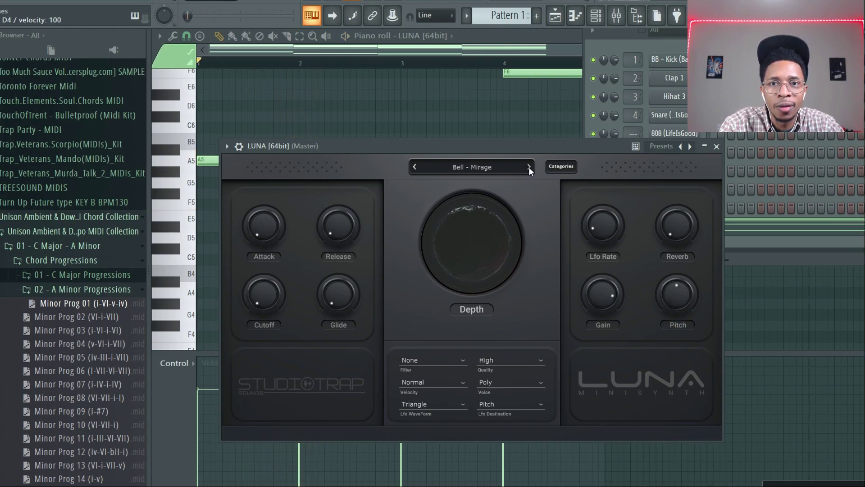
key(space)
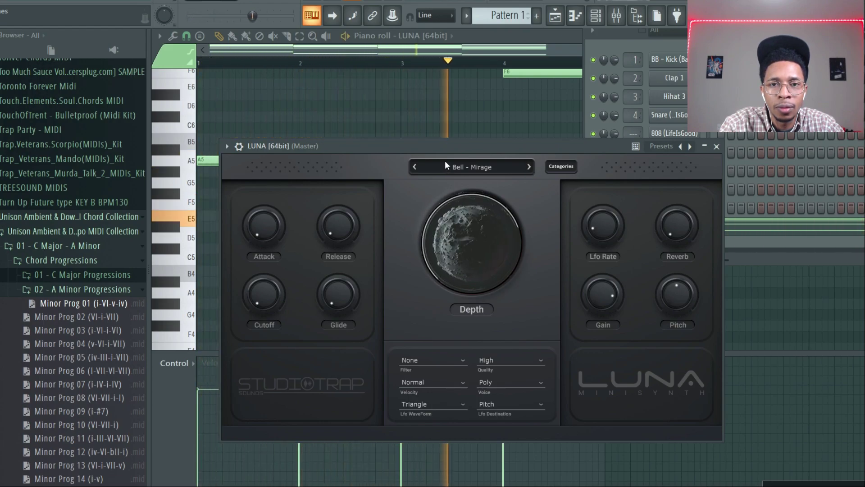
click(529, 167)
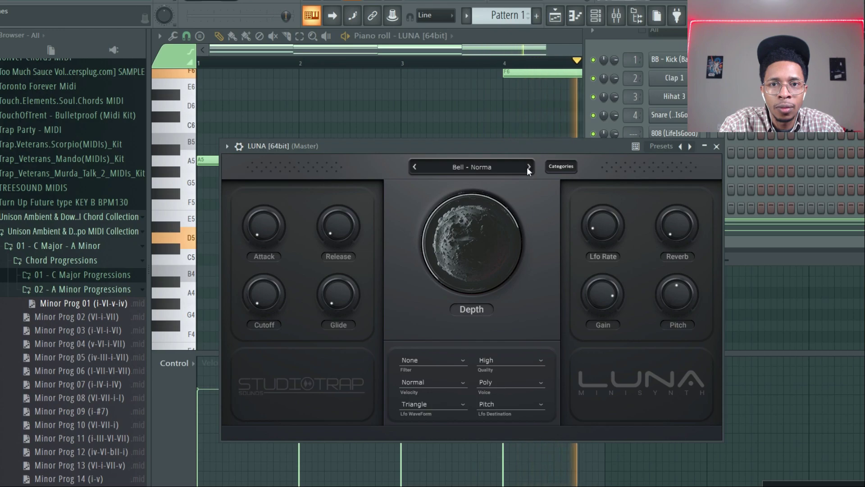
click(530, 167)
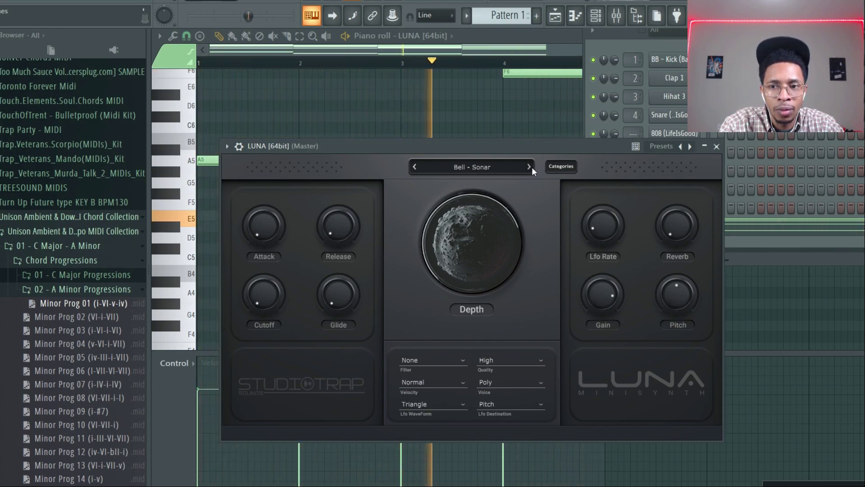
click(530, 166)
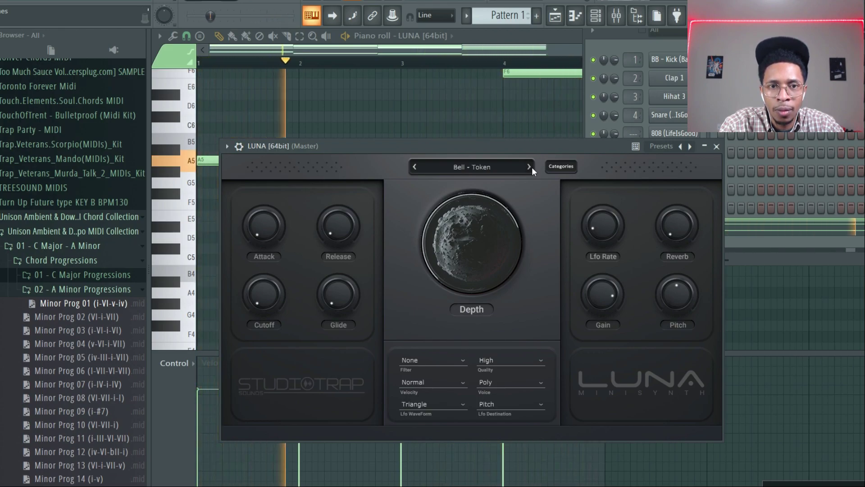
click(530, 165)
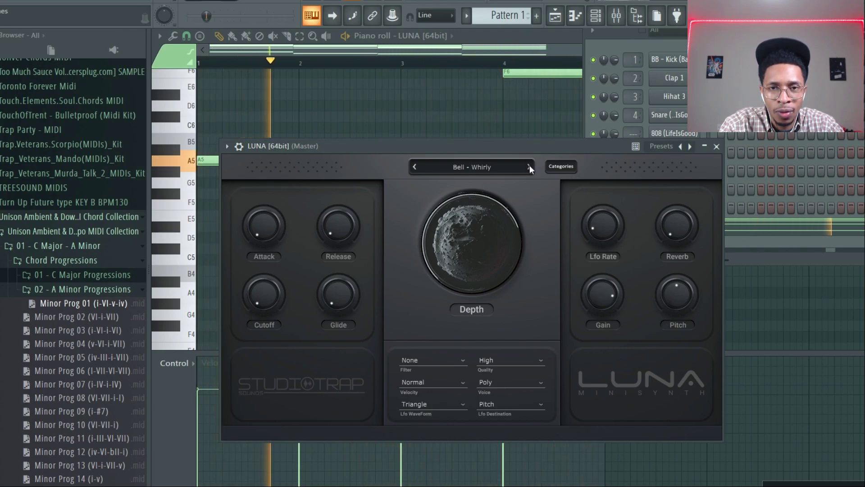
key(space)
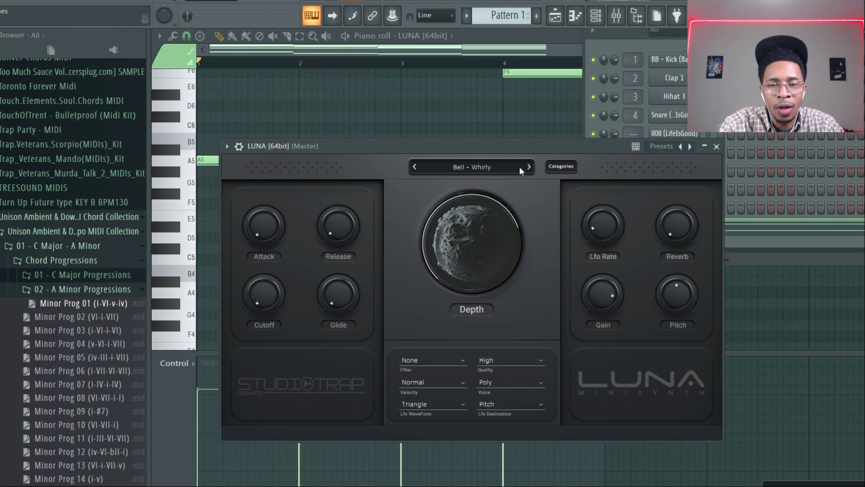
Check the list of bell presets and switch LUNA to the Guitars category with the Guitar - Lonely preset.
click(507, 164)
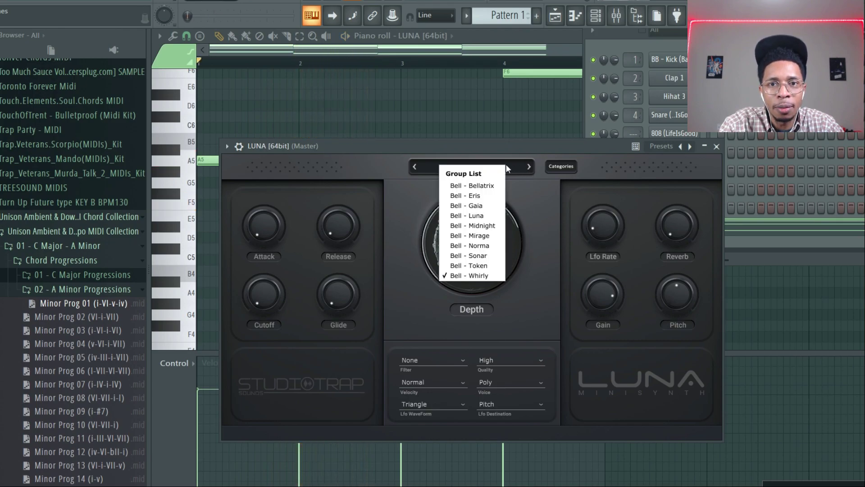
click(556, 166)
click(511, 199)
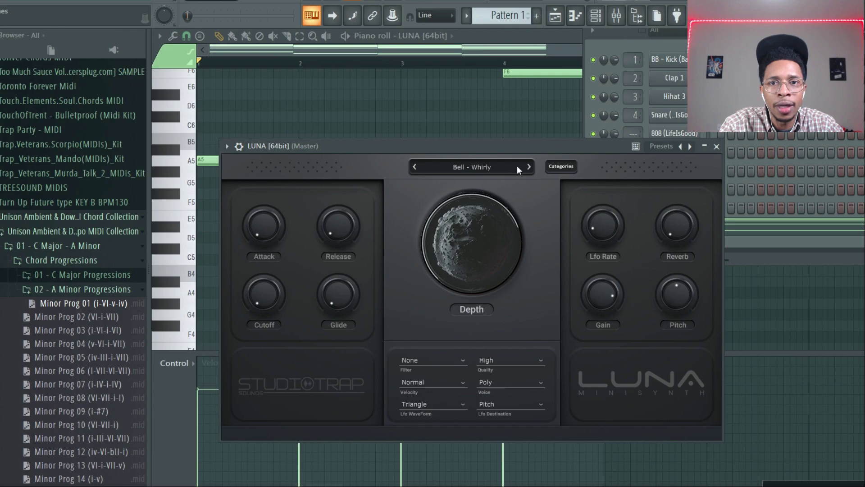
Find the Canary Julz ONYX V2 (MIDI Collection) folder in the browser and expand its Guitar Trap Melodies subfolder.
scroll(89, 208, up, 15)
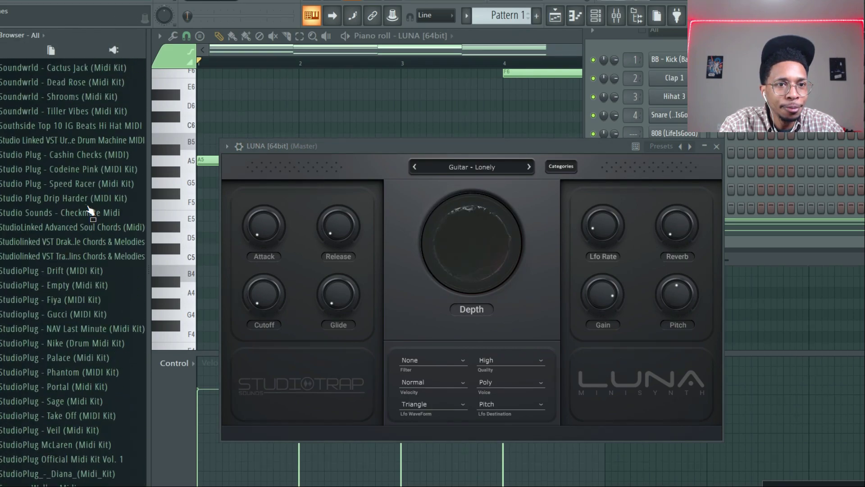
scroll(89, 209, up, 15)
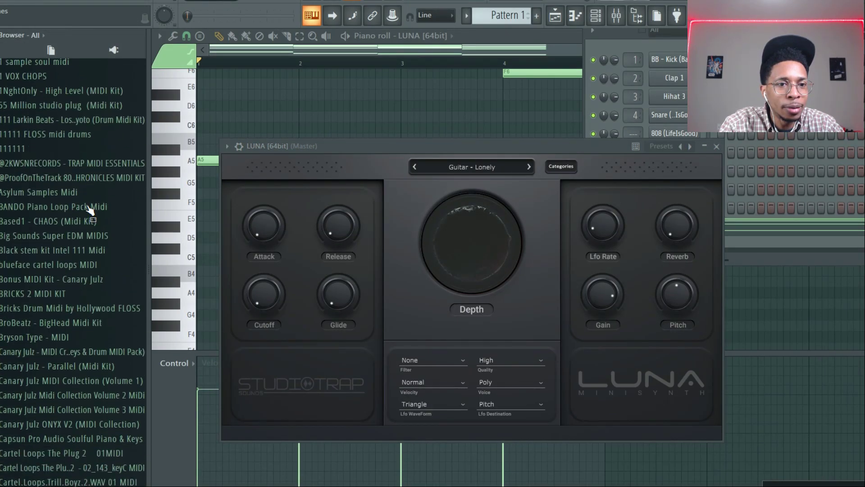
scroll(89, 207, down, 2)
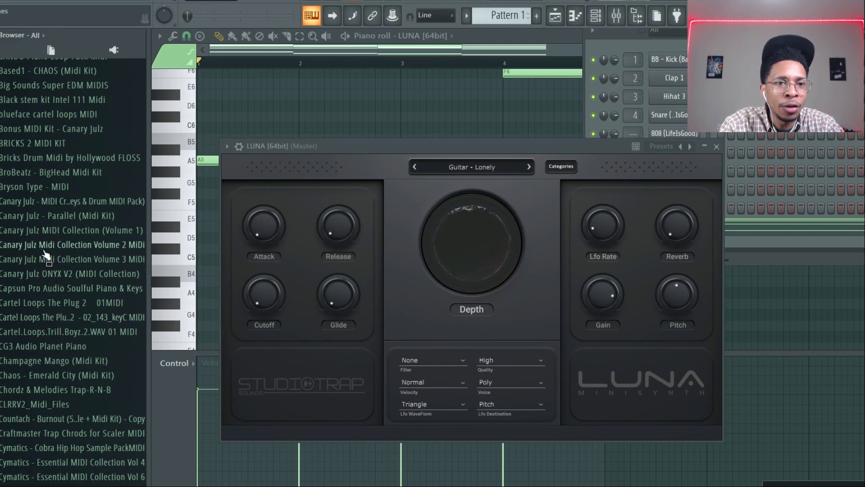
click(53, 248)
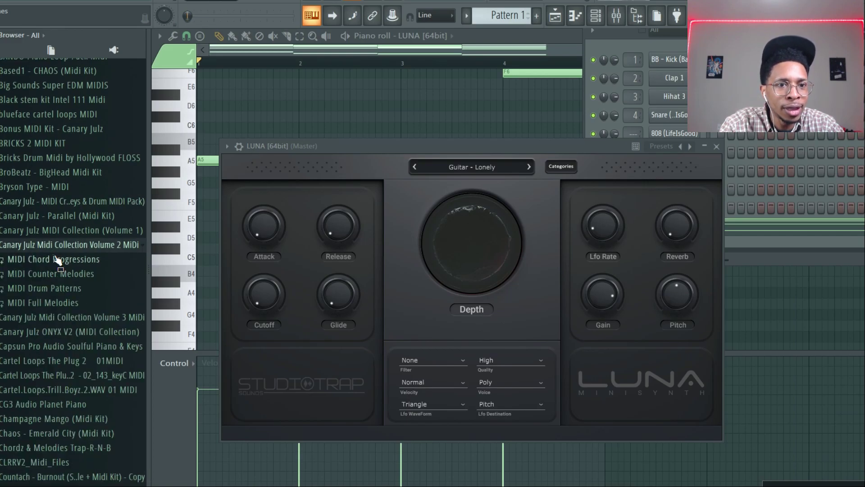
click(57, 245)
click(64, 275)
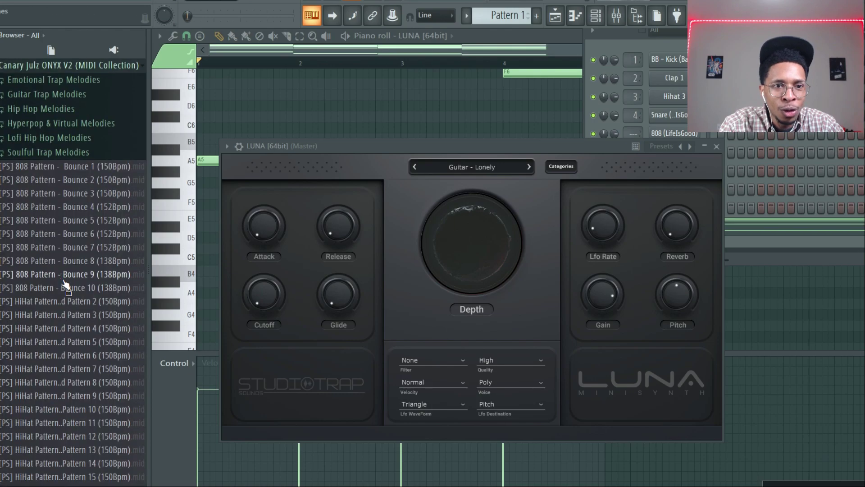
click(50, 99)
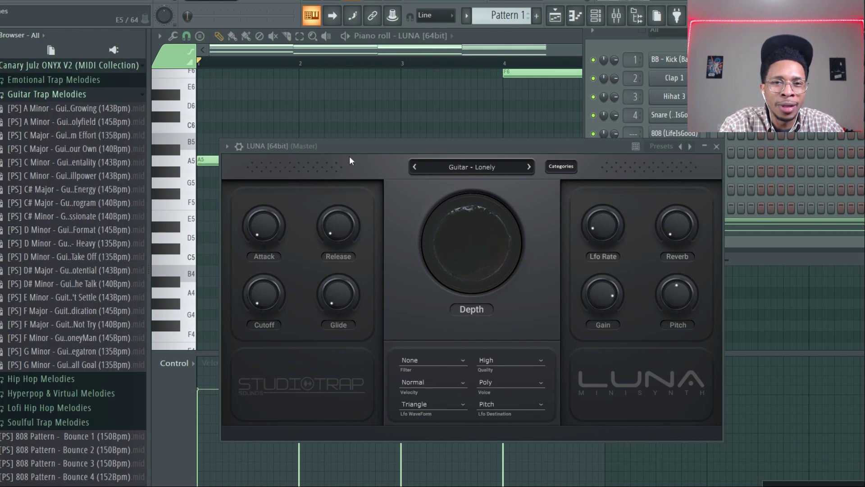
Load the D Minor Format (145Bpm) guitar melody onto the LUNA channel and play it with the Guitar - Lonely preset.
drag(355, 153, 308, 252)
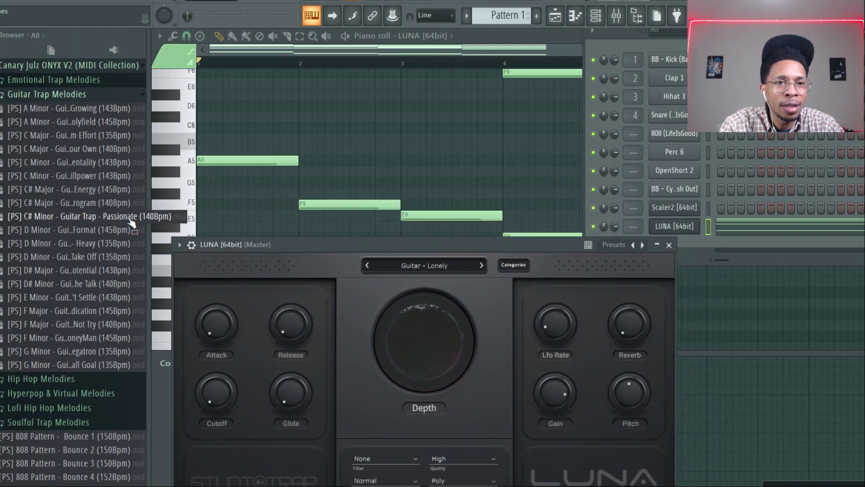
drag(66, 232, 721, 226)
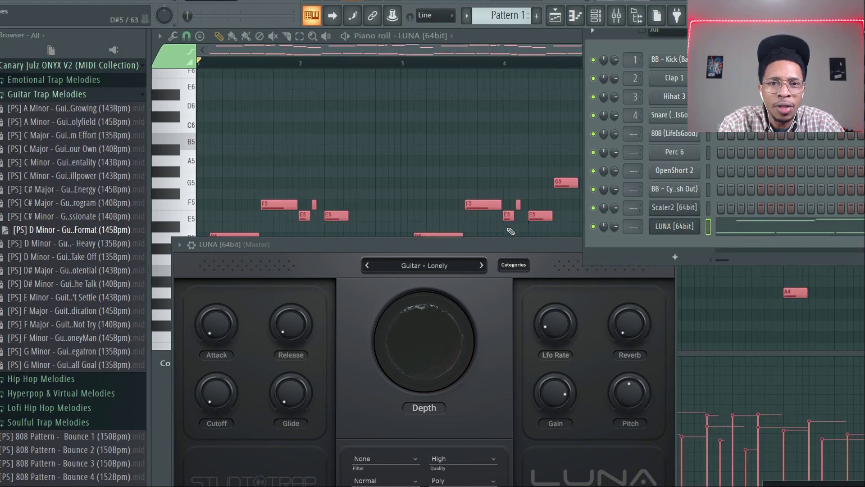
key(space)
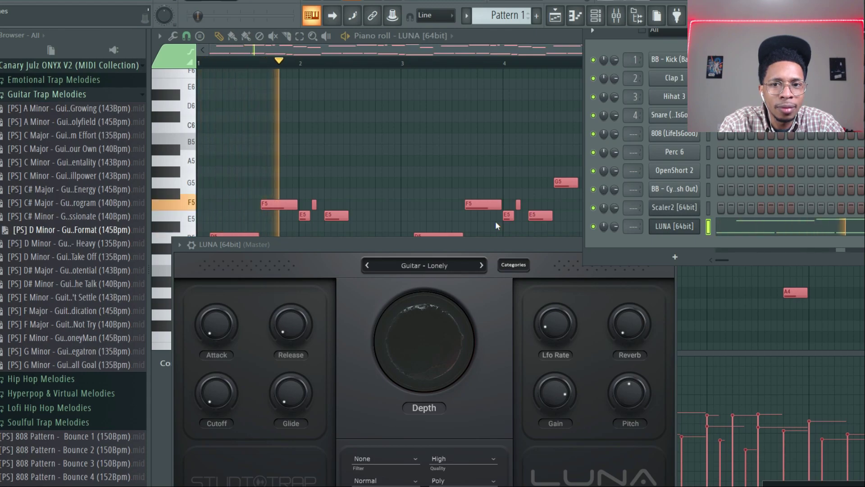
key(space)
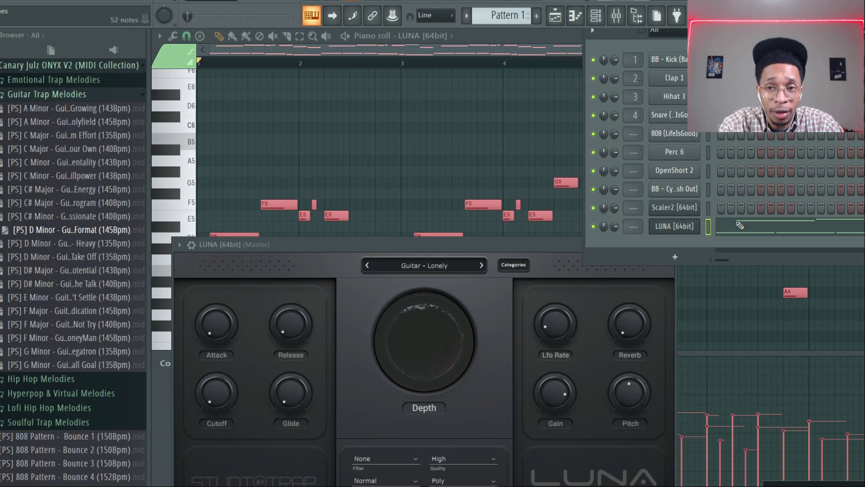
Transpose LUNA's guitar melody up one octave in the piano roll, play it and reopen the plugin.
key(F5)
click(739, 225)
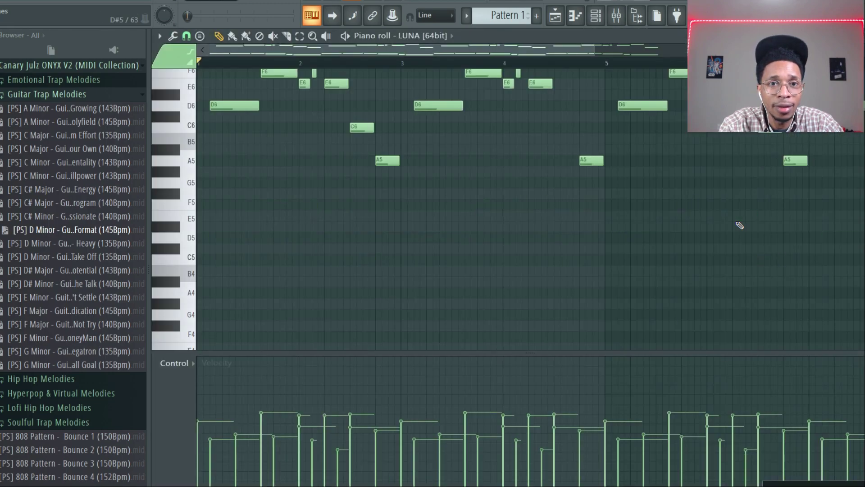
key(space)
key(F6)
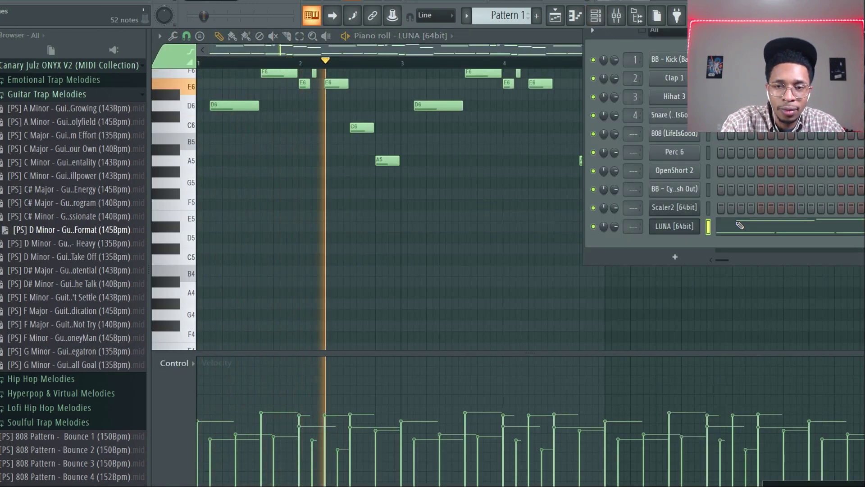
click(677, 226)
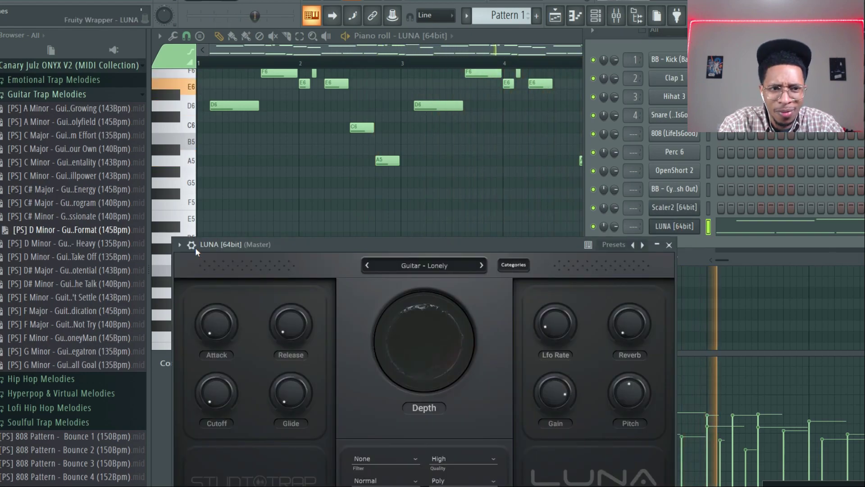
Load the D Minor Heavy (135Bpm) melody onto LUNA an octave higher and change the project tempo, restretching all channels.
drag(95, 248, 743, 230)
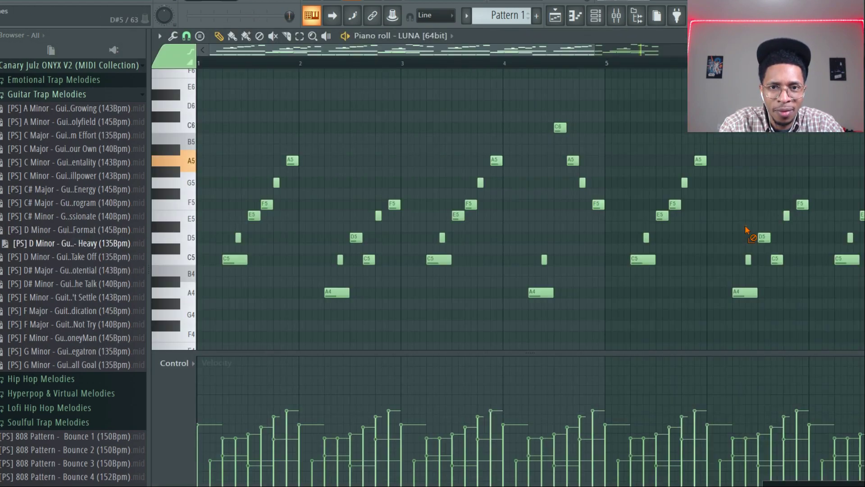
click(596, 16)
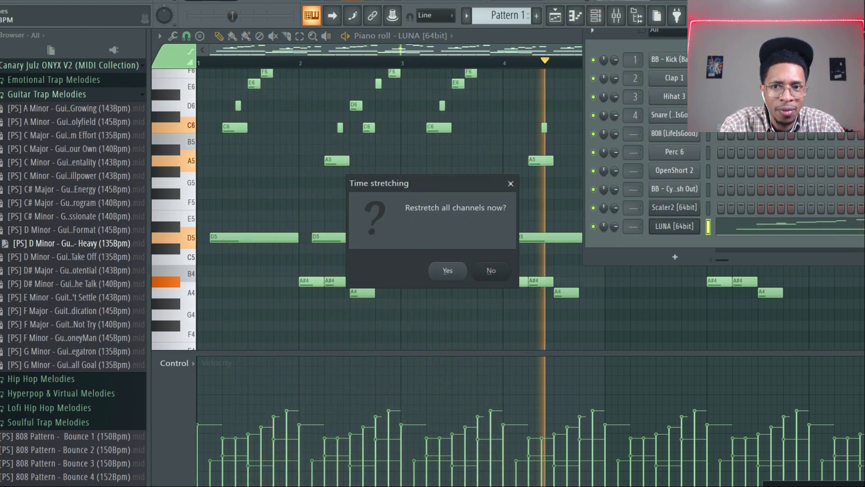
click(444, 268)
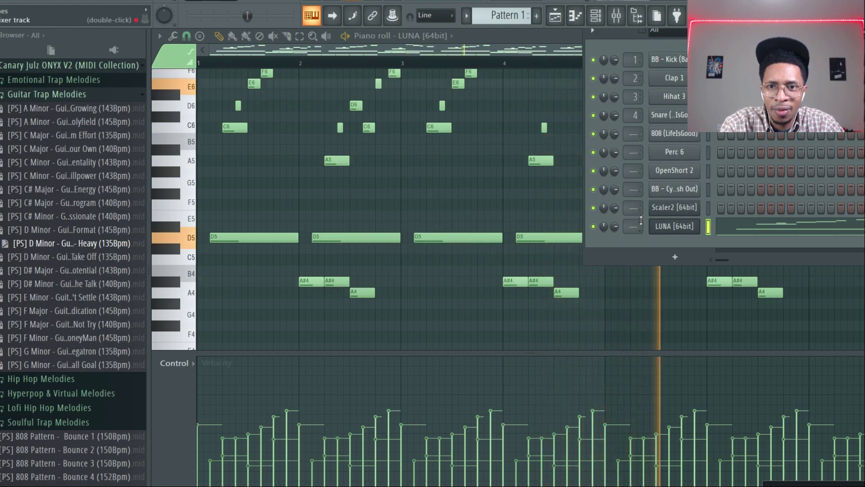
Reopen LUNA and audition the Guitar - Lonely and Guitar - Popstyle presets with the Heavy melody.
click(664, 226)
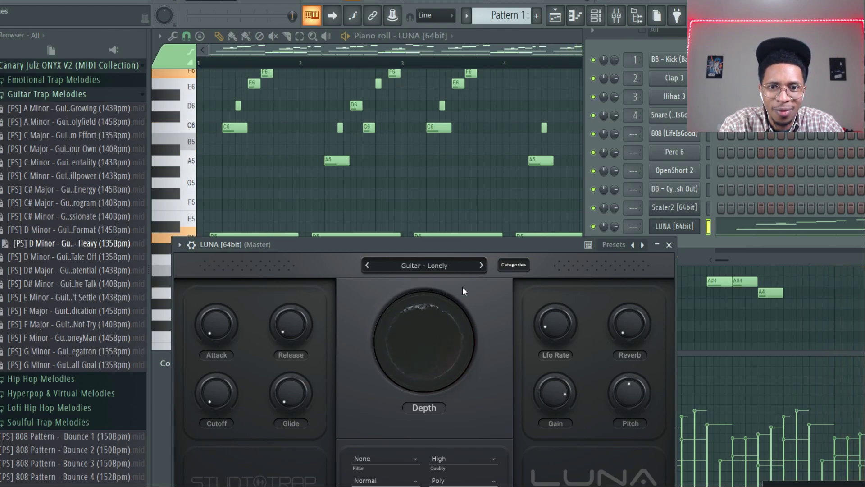
click(481, 266)
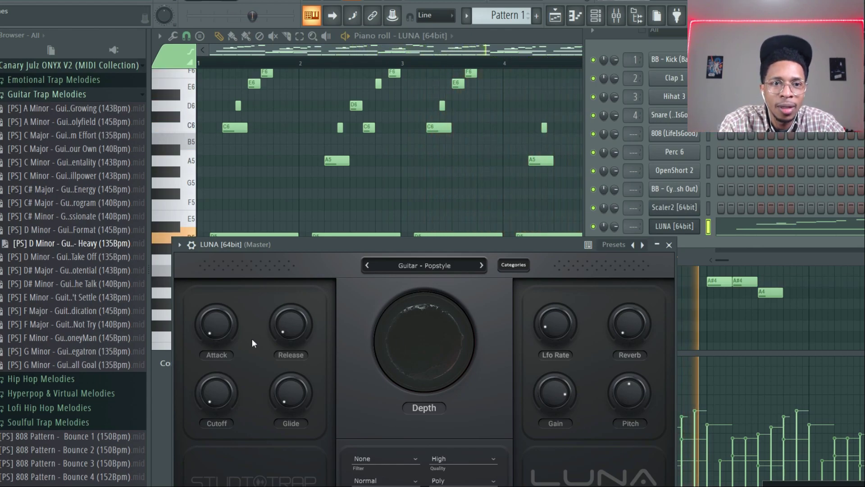
Load the D Minor Take Off (135Bpm) melody onto the LUNA channel and transpose its notes up two octaves in the piano roll.
drag(72, 257, 683, 227)
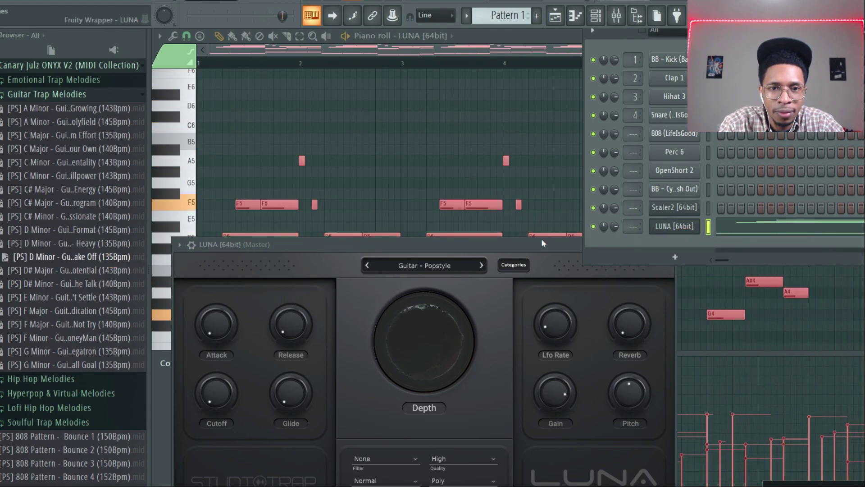
key(space)
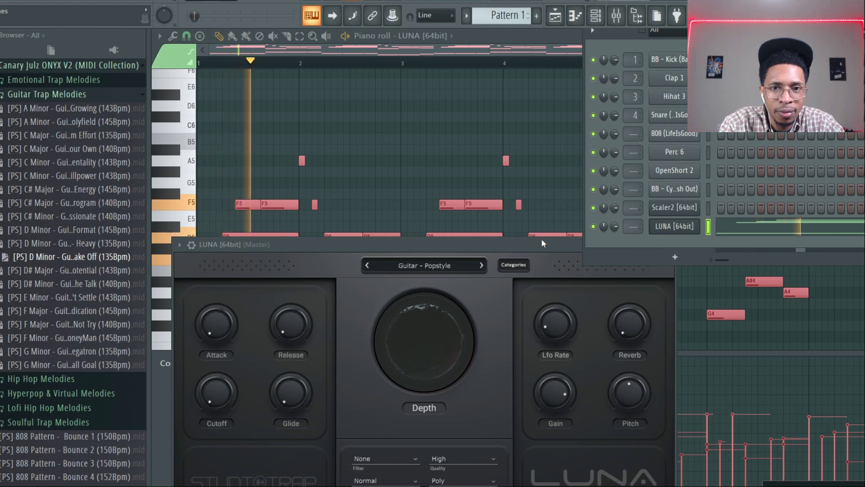
click(732, 225)
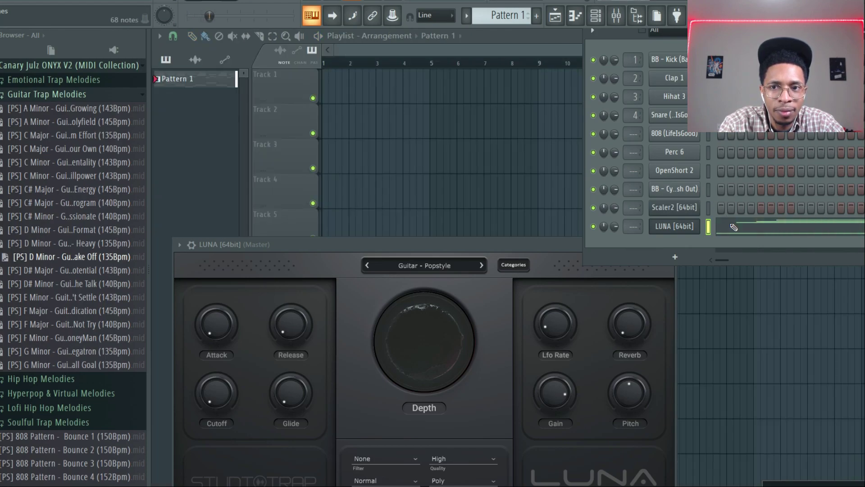
click(732, 225)
key(ctrl+Up)
key(ctrl+Up)
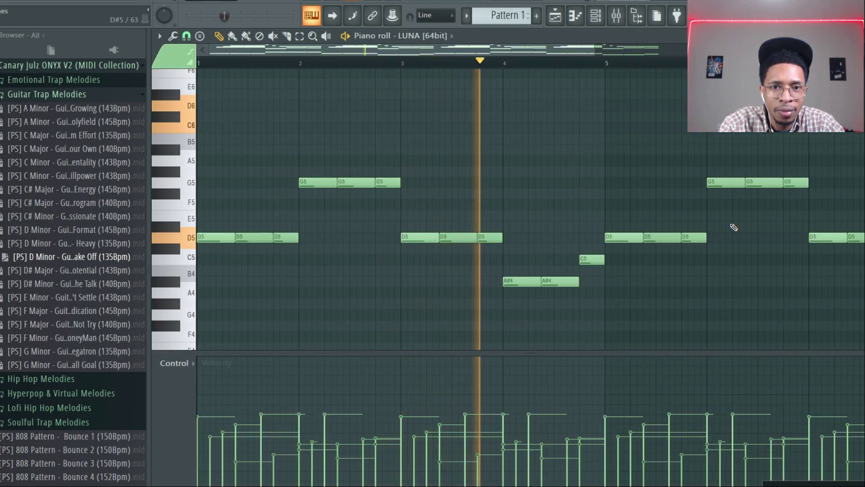
key(F6)
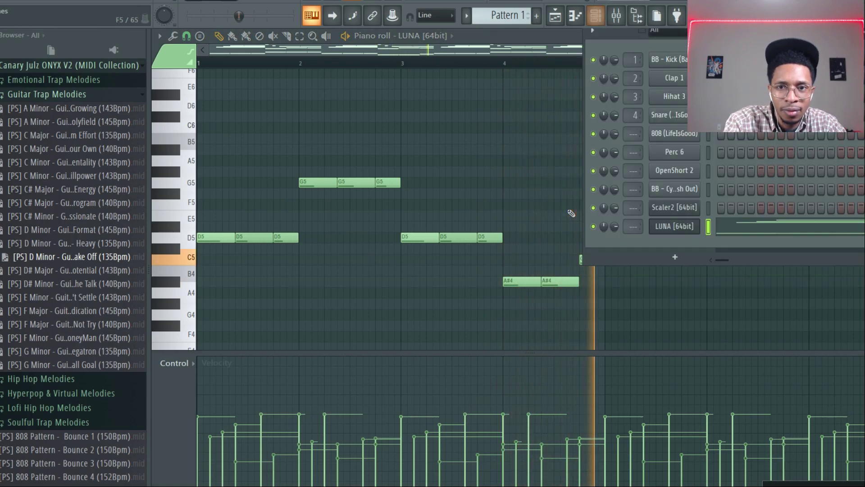
Reopen LUNA and audition the Guitar - Sapphire, Guitar - Toxic and Guitar - Wavy presets in turn with the Take Off melody.
click(667, 226)
click(480, 267)
click(467, 266)
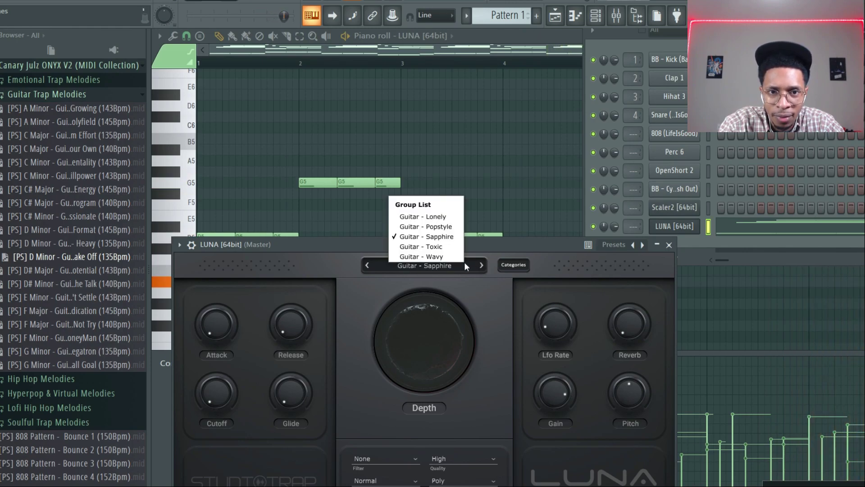
key(space)
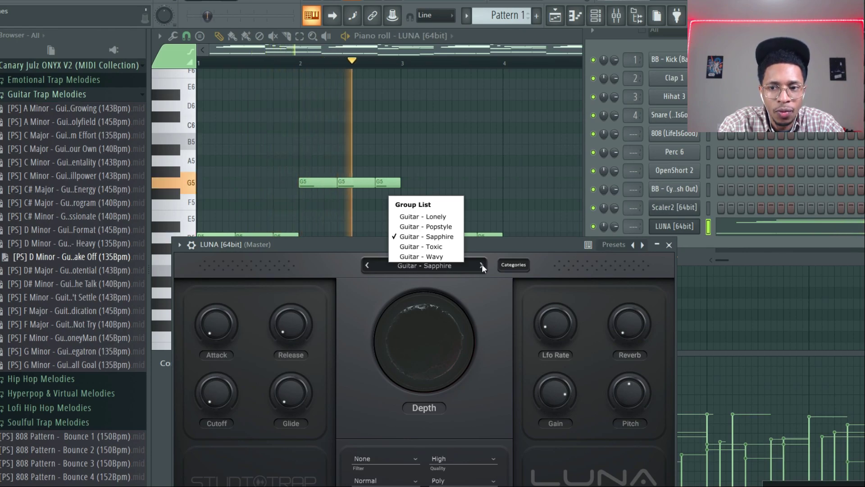
click(482, 264)
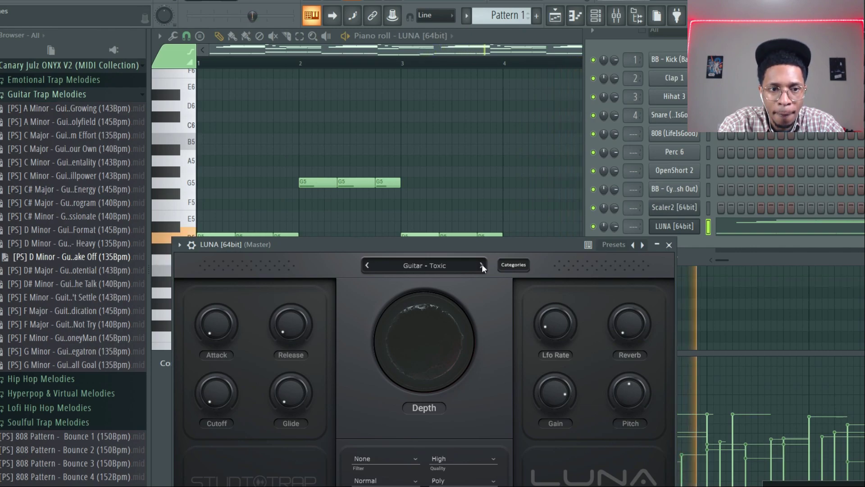
click(482, 264)
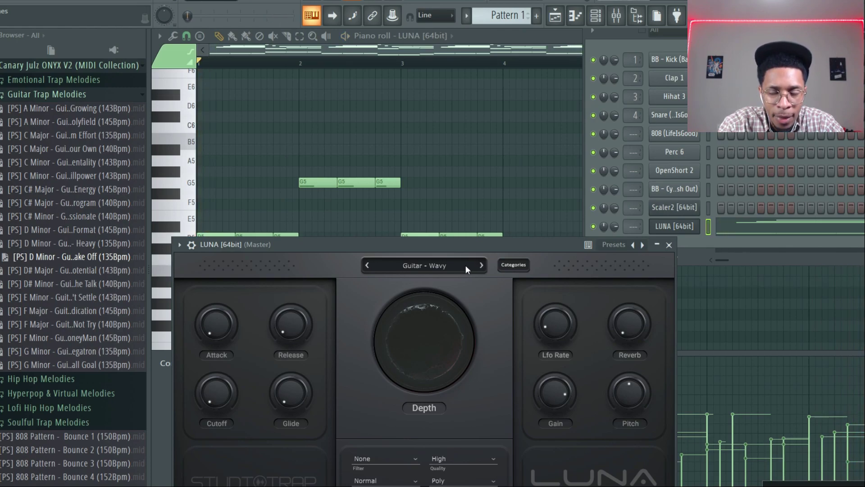
Check the list of guitar presets and switch LUNA to the Keys category.
click(463, 262)
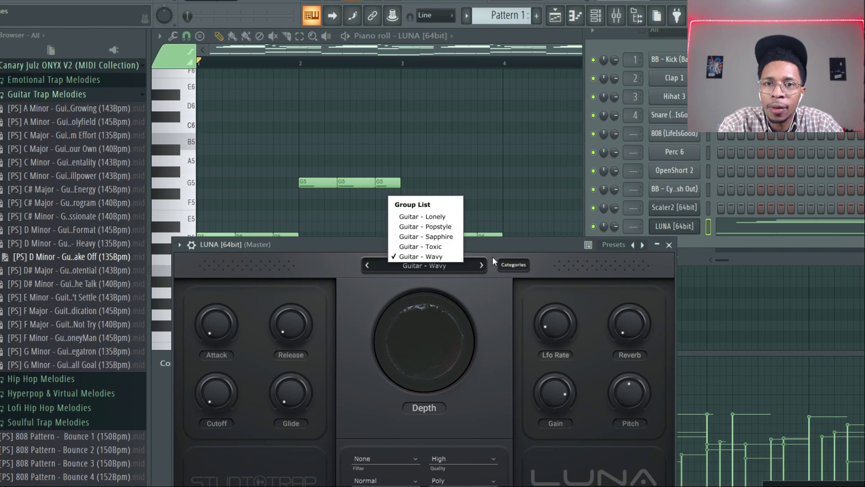
click(510, 264)
click(505, 264)
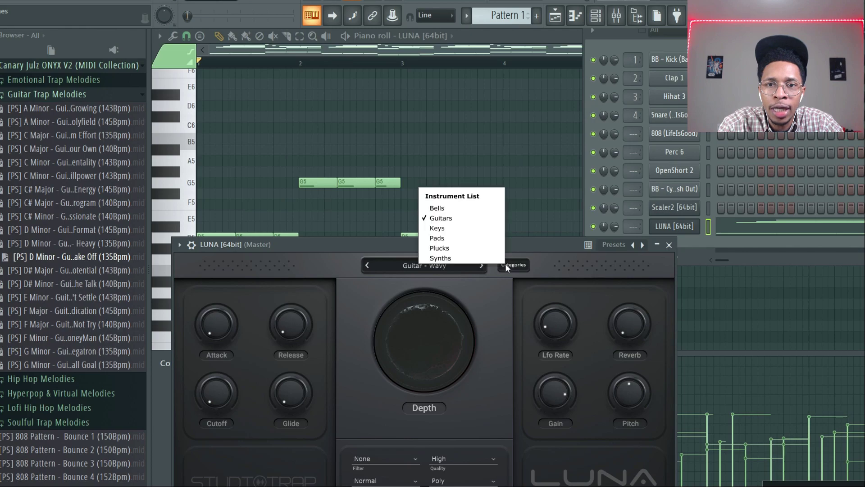
click(457, 225)
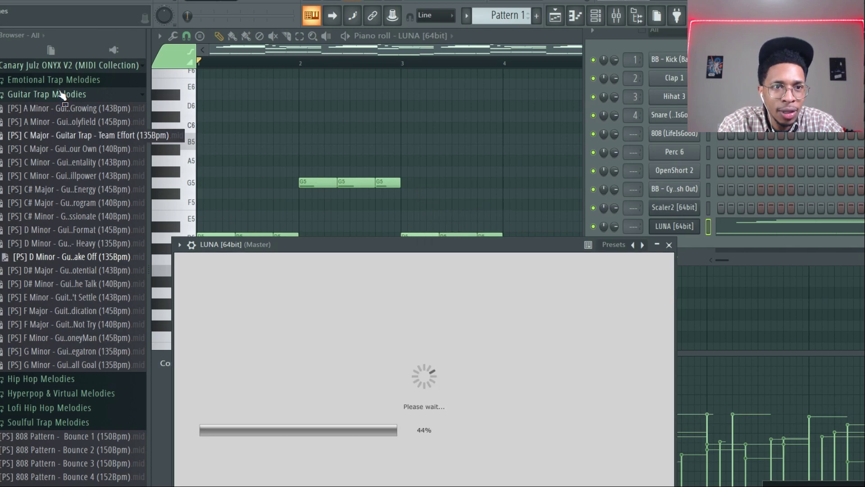
Load the F Minor Shuttle (137Bpm) melody from Emotional Trap Melodies onto LUNA, play it and transpose it up one octave.
click(60, 95)
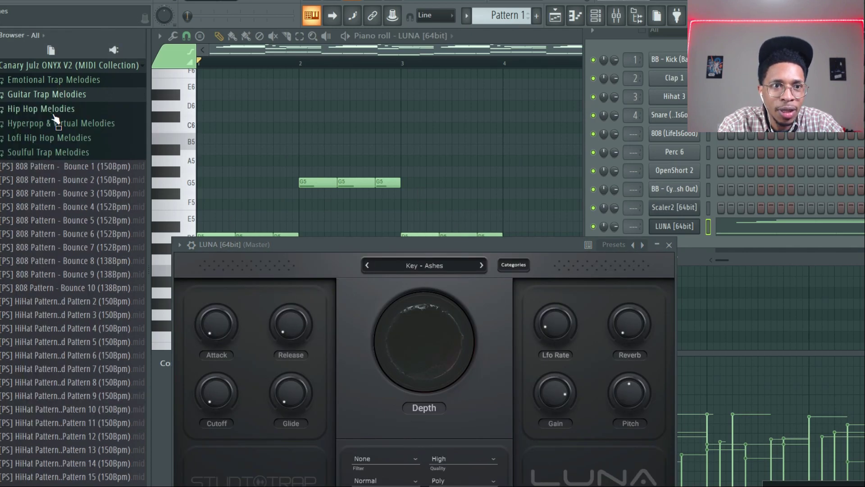
click(53, 81)
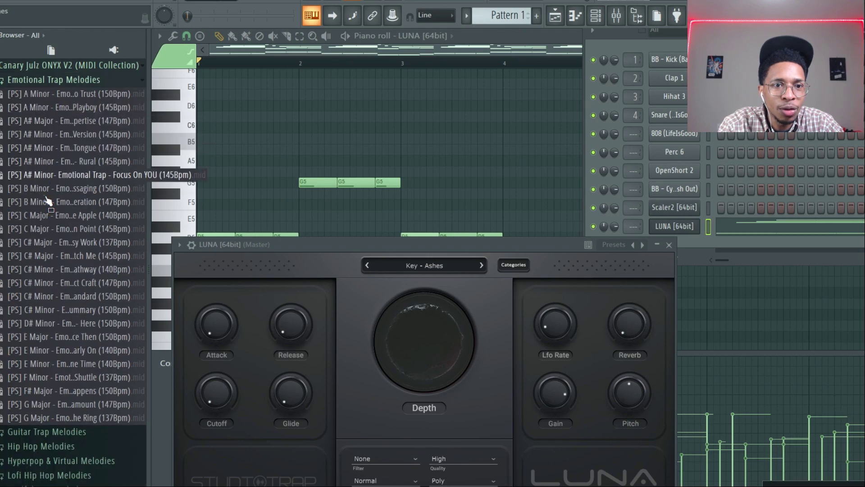
drag(90, 379, 675, 227)
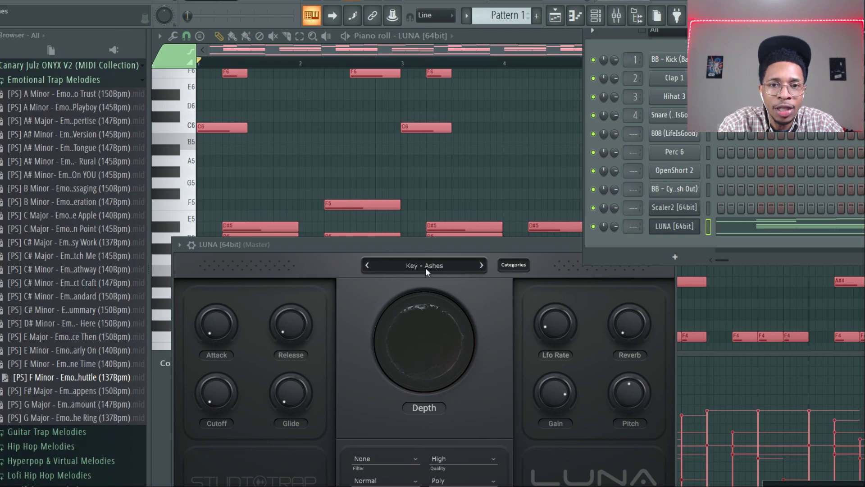
key(space)
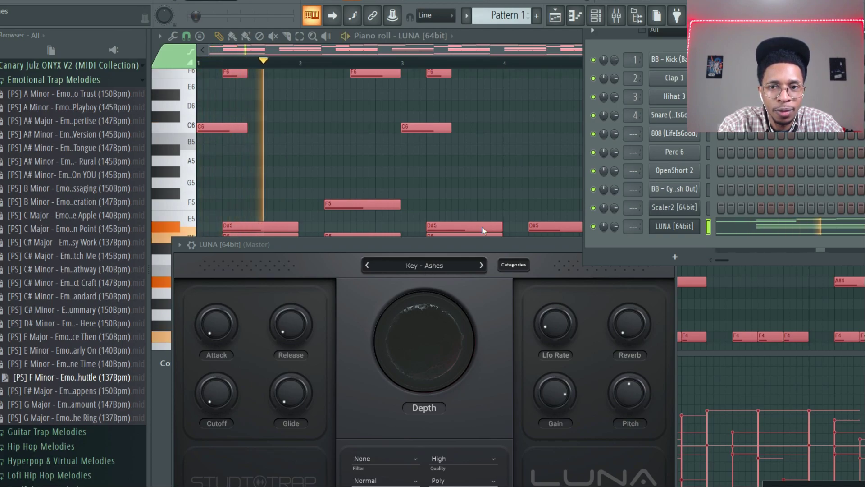
click(741, 231)
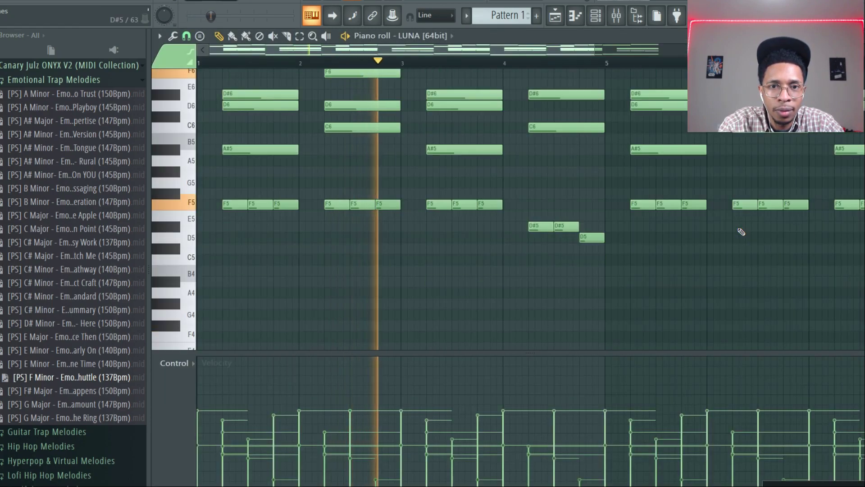
Transpose the Shuttle melody up another octave, then reopen LUNA and audition the Key - Crush preset.
key(ctrl+Up)
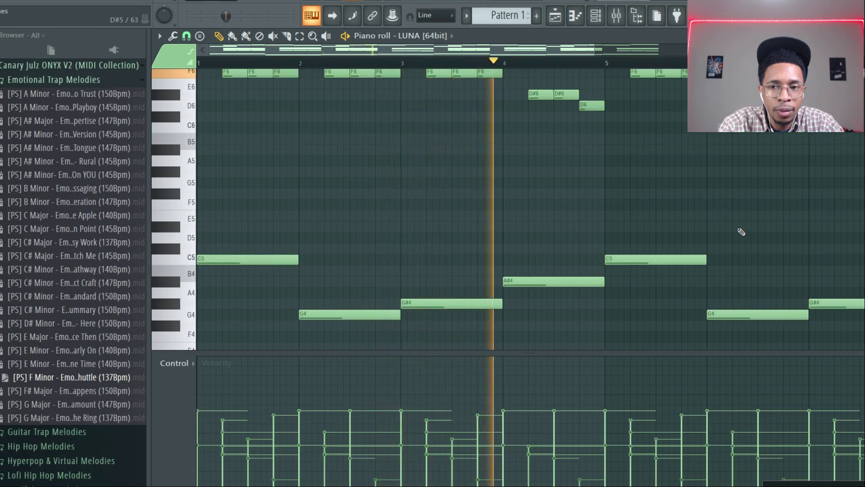
key(F6)
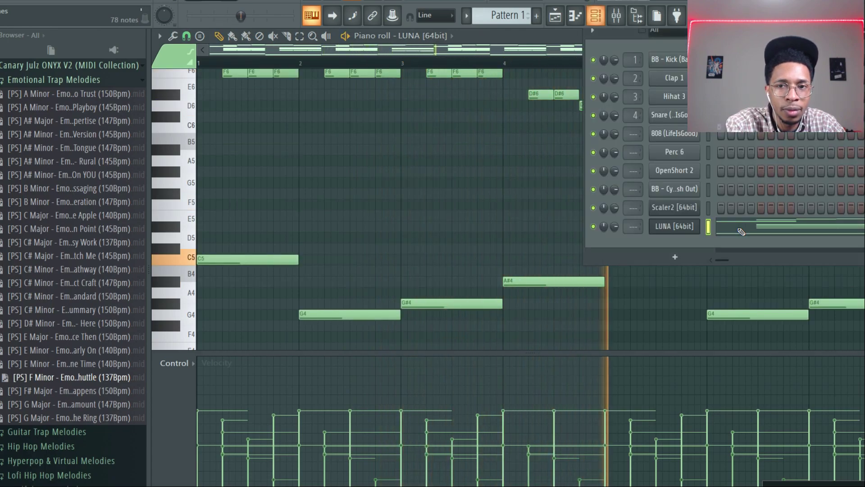
click(673, 229)
click(481, 265)
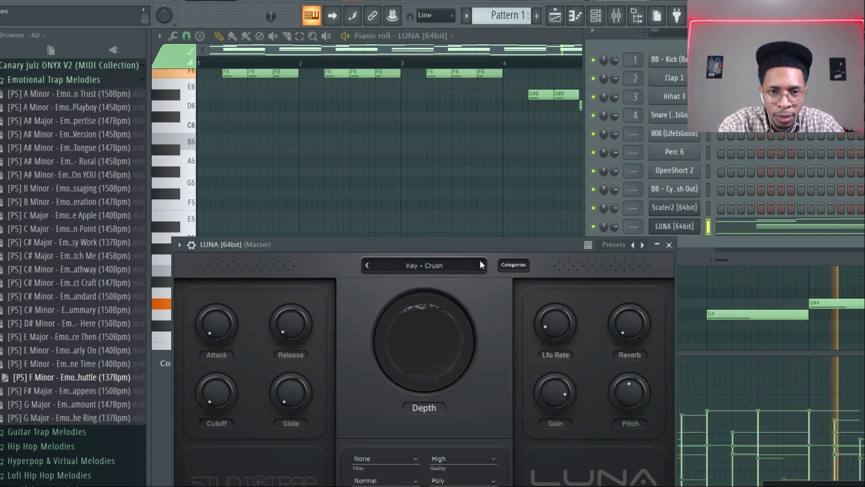
click(453, 267)
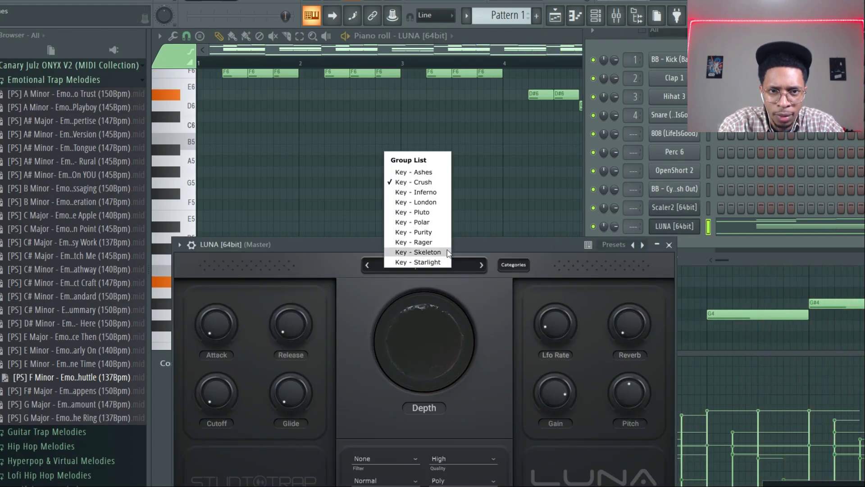
click(481, 254)
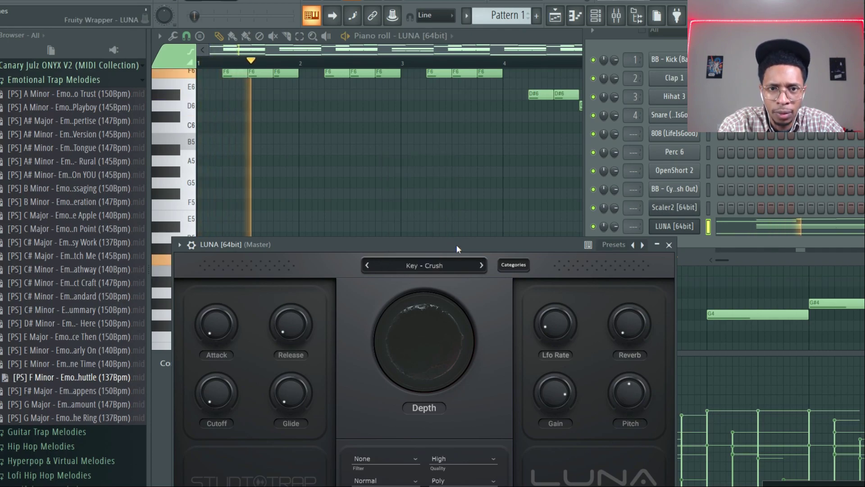
Audition the Key - Inferno and Key - London presets with the Shuttle melody, moving the LUNA window up in between.
click(481, 265)
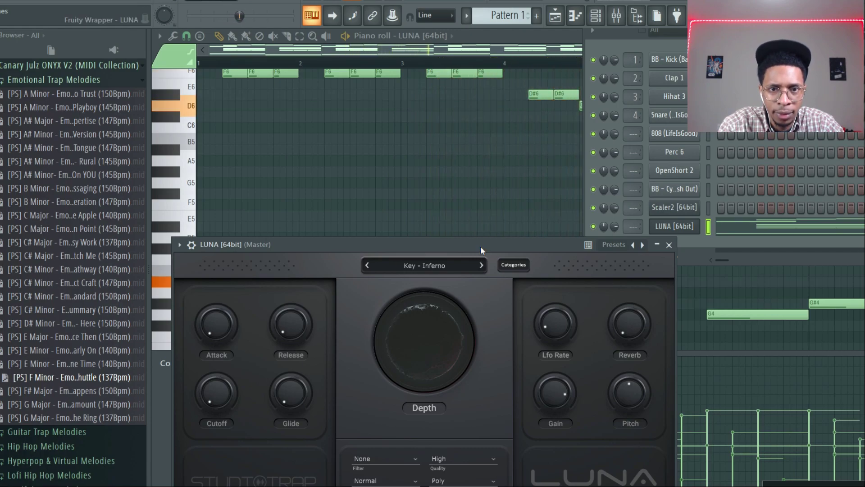
drag(481, 247, 479, 176)
drag(478, 175, 479, 80)
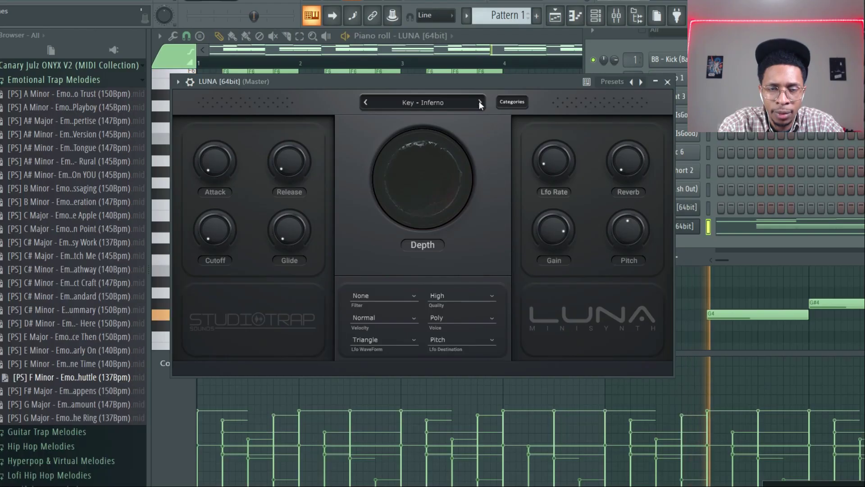
click(479, 102)
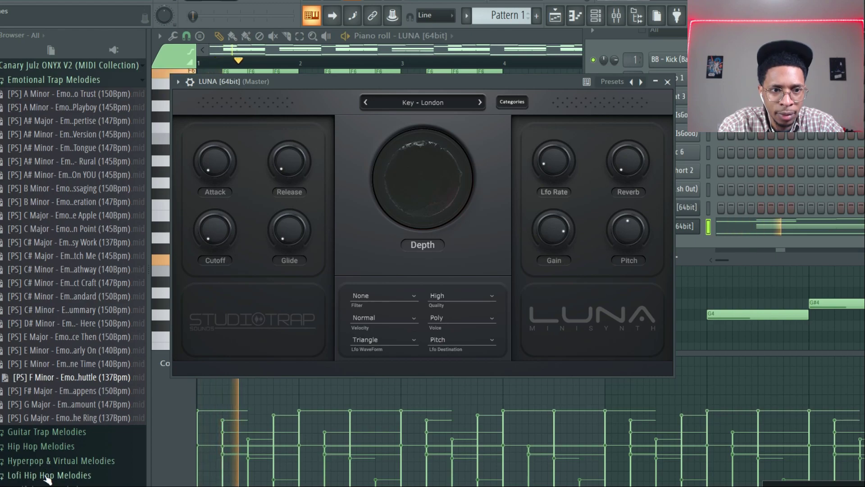
Load the F Major So..eSoNow (155Bpm) melody from Soulful Trap Melodies onto the LUNA channel and reopen LUNA.
scroll(81, 431, down, 10)
drag(79, 426, 739, 230)
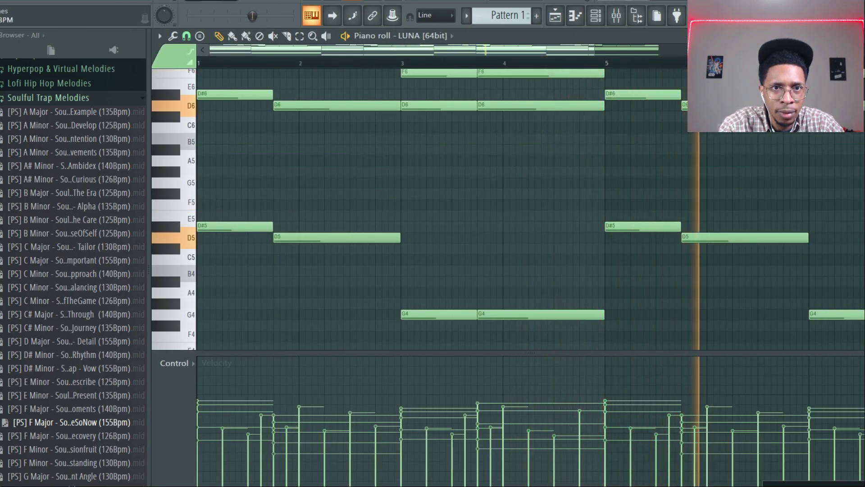
click(446, 268)
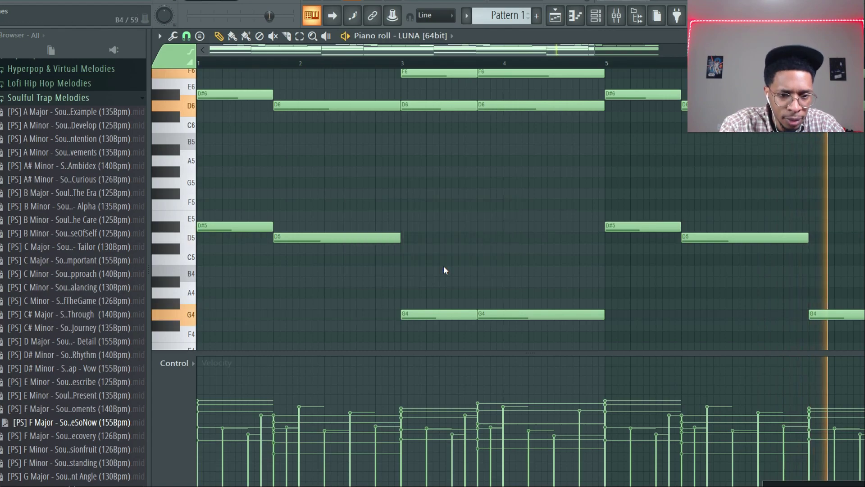
key(F6)
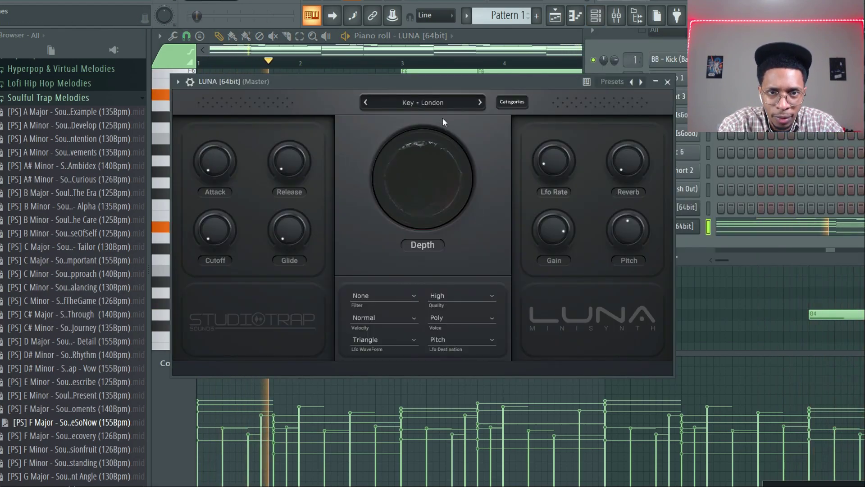
Audition the Key - Pluto, Key - Polar, Key - Purity and Key - Rager presets in turn with the soulful melody.
click(480, 103)
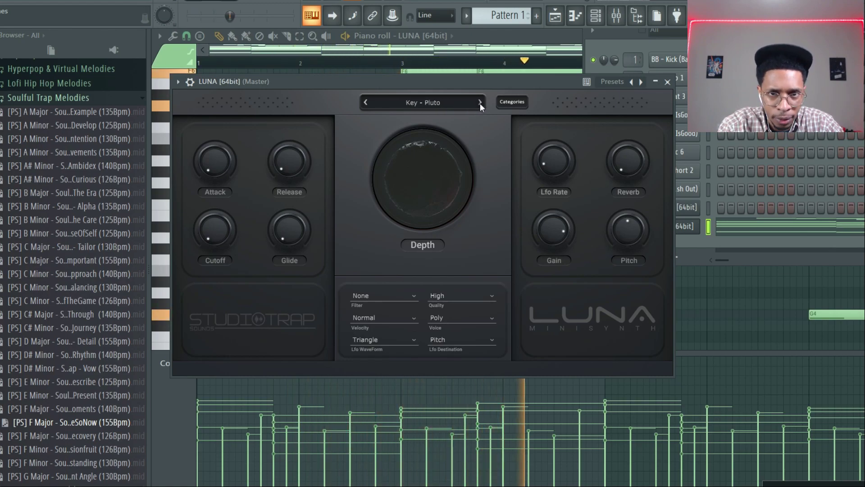
click(453, 102)
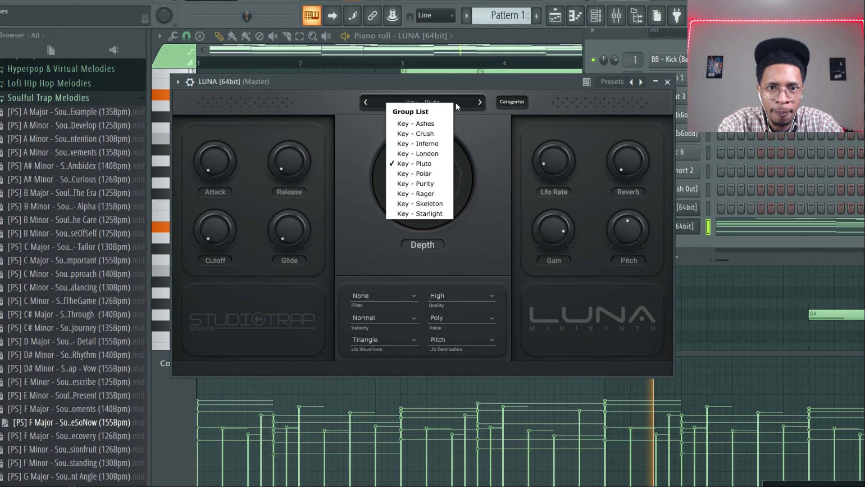
click(482, 101)
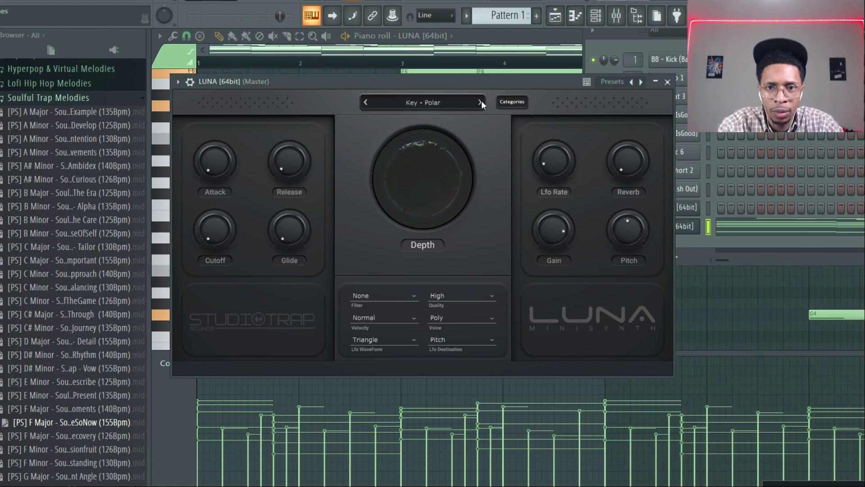
click(482, 101)
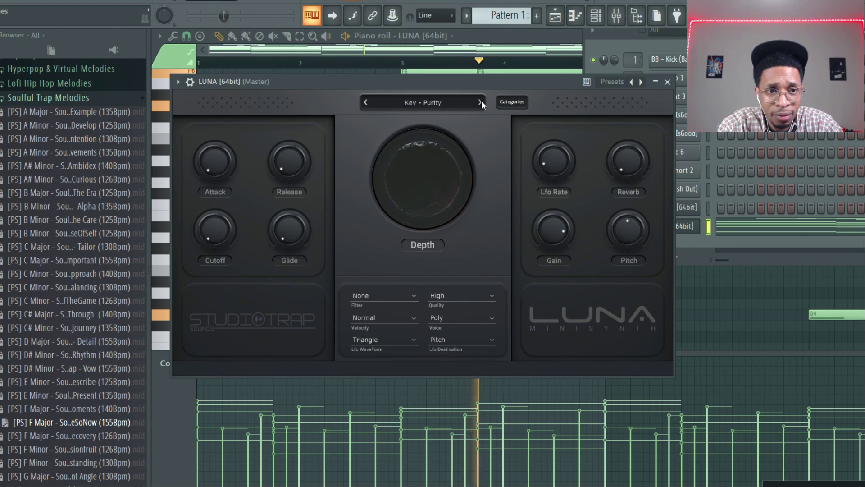
click(482, 101)
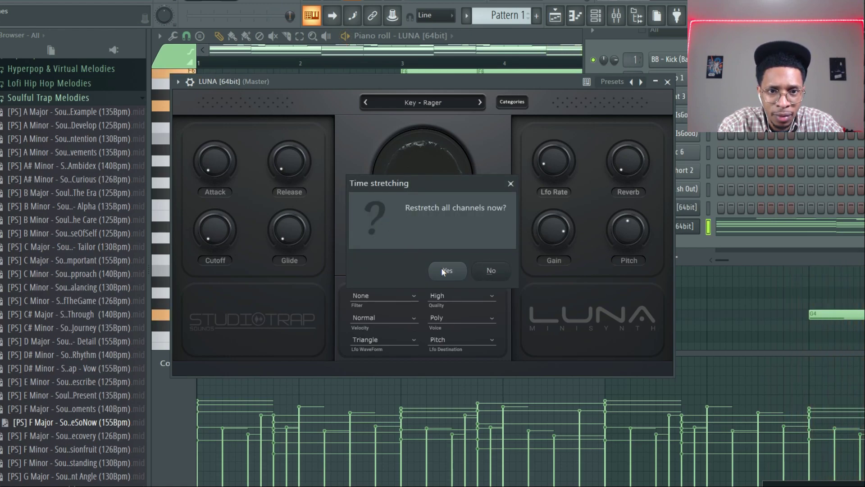
Restretch all channels and audition the Key - Skeleton and Key - Starlight presets.
click(443, 271)
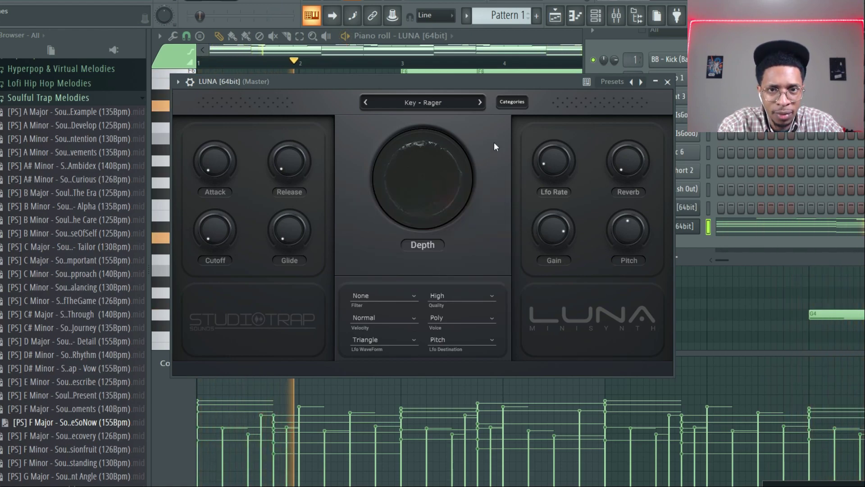
click(480, 102)
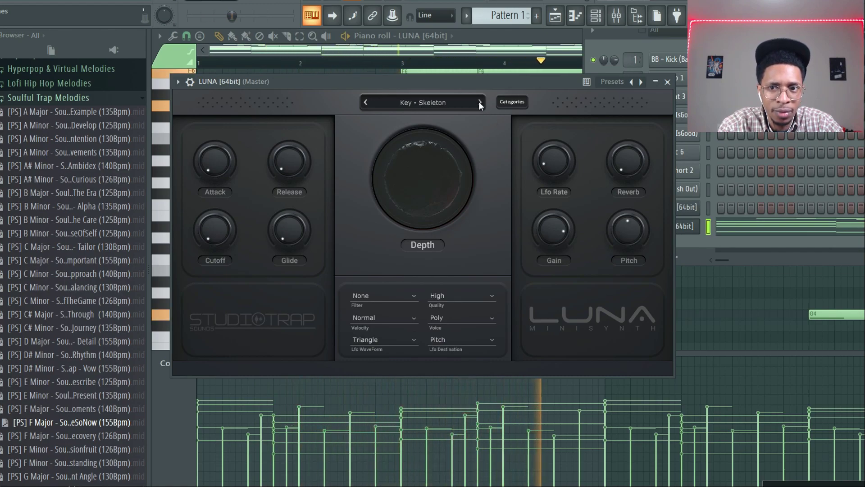
click(479, 102)
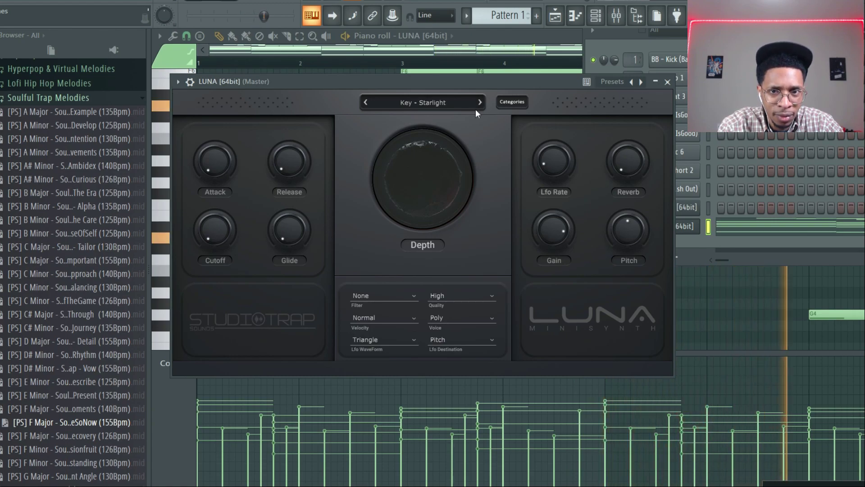
Lower the Gain and add Reverb on Key - Starlight, then try Depth turned up and return it to minimum.
drag(544, 223, 544, 240)
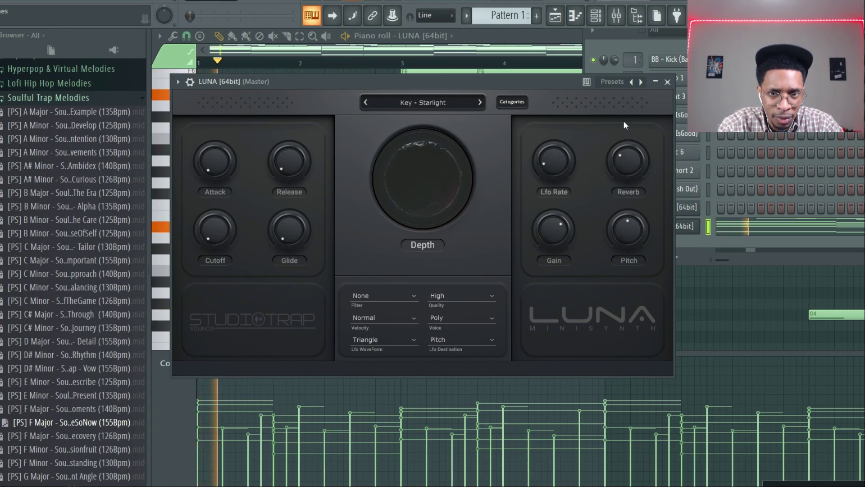
drag(424, 139, 417, 69)
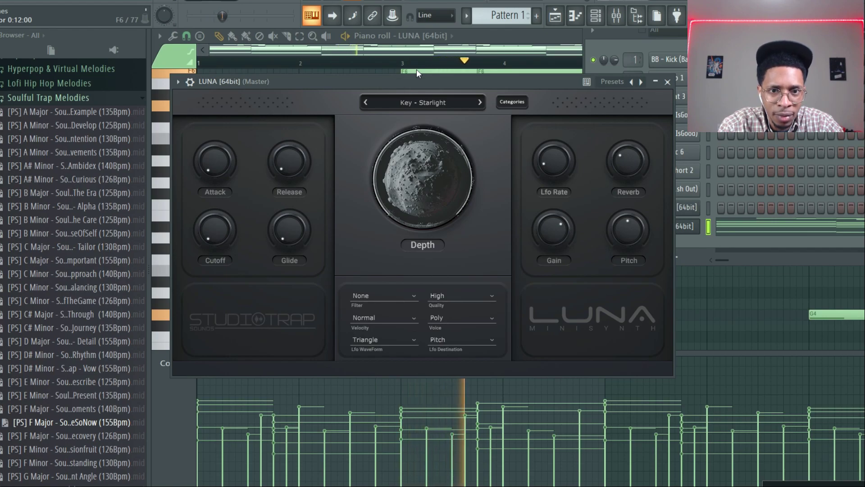
drag(395, 178, 412, 267)
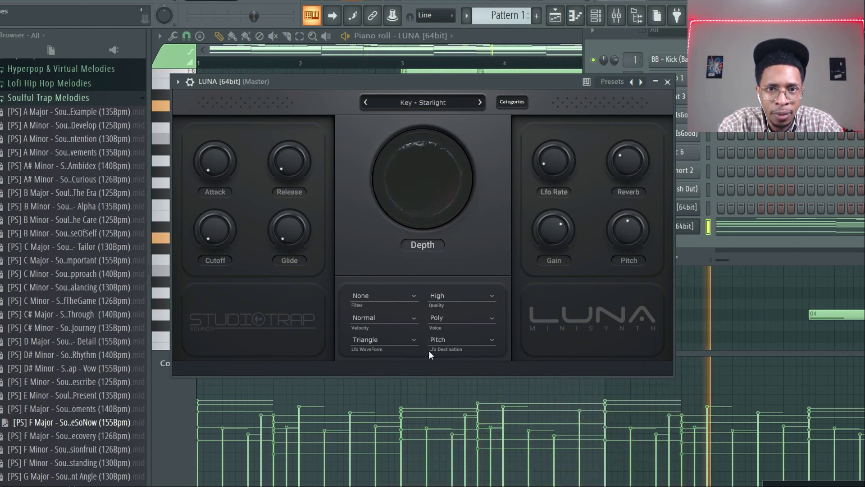
Check the list of key presets, switch LUNA to the Pads category and play the melody with Pad - Altair.
click(439, 103)
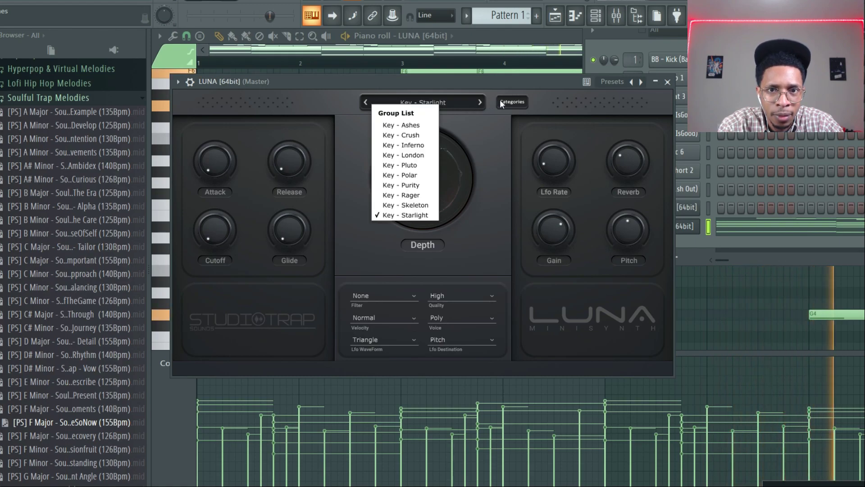
click(391, 85)
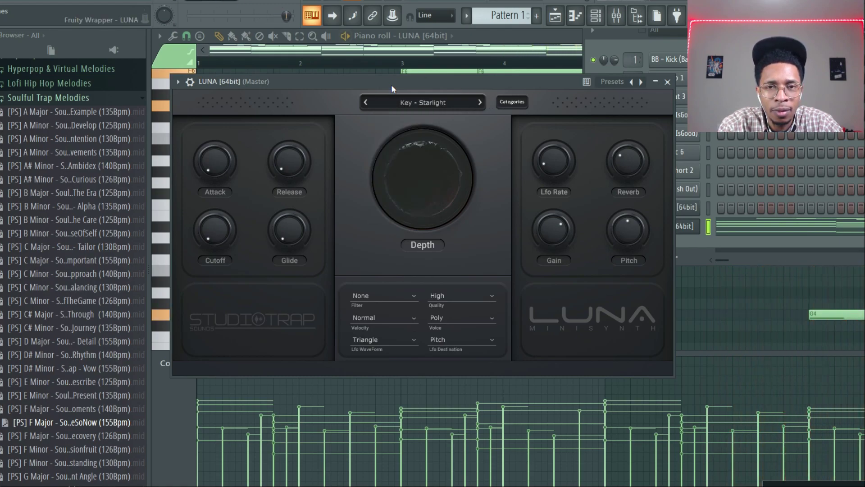
click(464, 104)
click(482, 103)
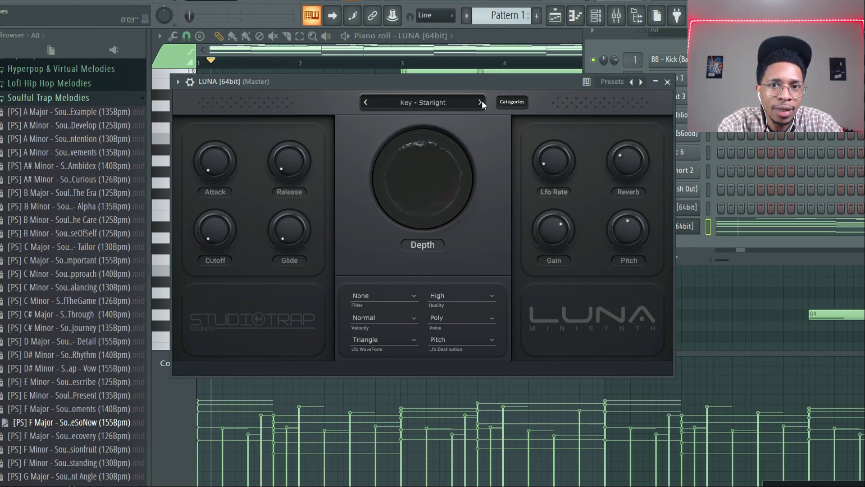
click(505, 101)
click(450, 151)
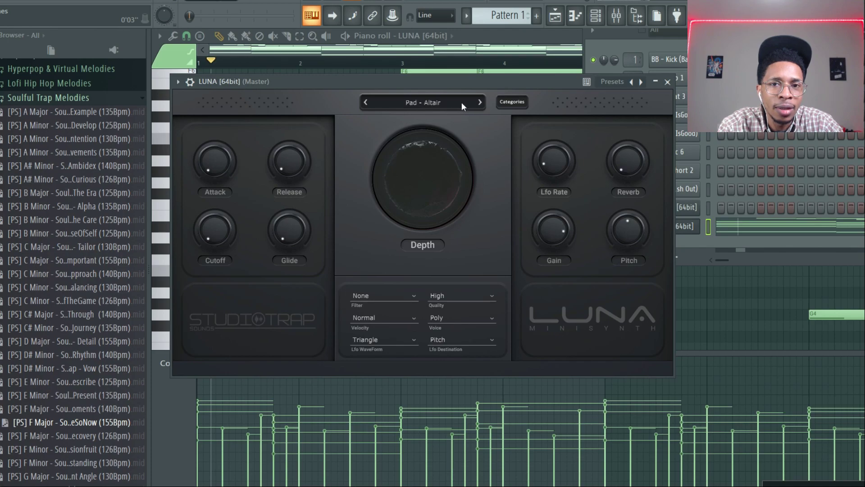
key(space)
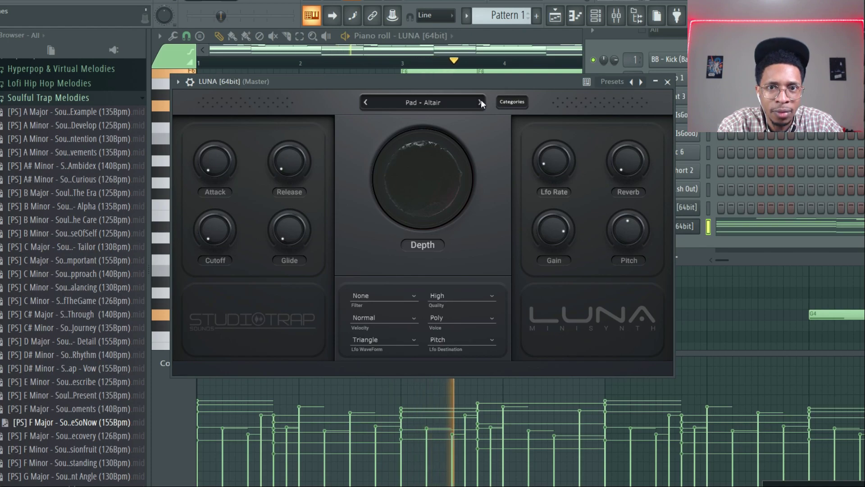
Audition the Pad - Aurora and Pad - Energy presets, lowering the Gain on Pad - Energy.
click(470, 102)
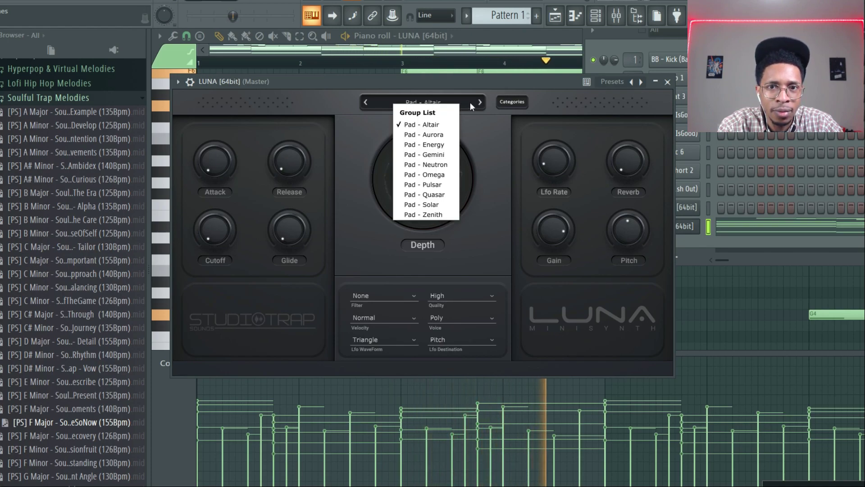
click(437, 134)
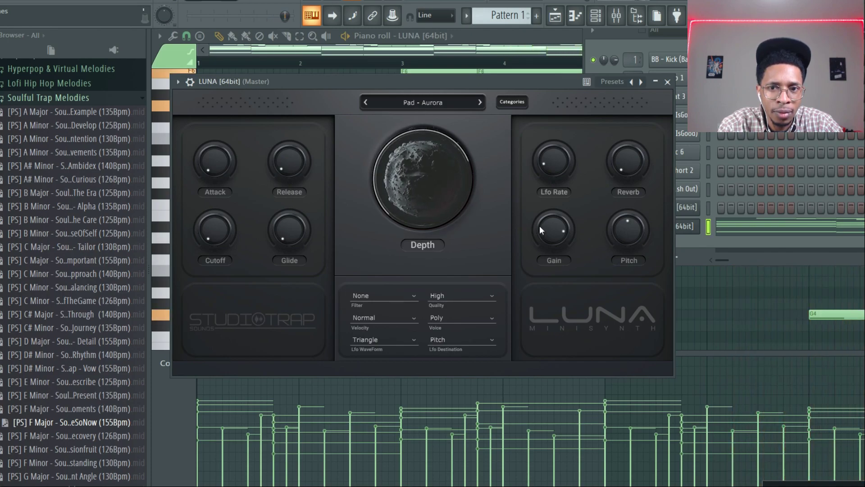
click(481, 102)
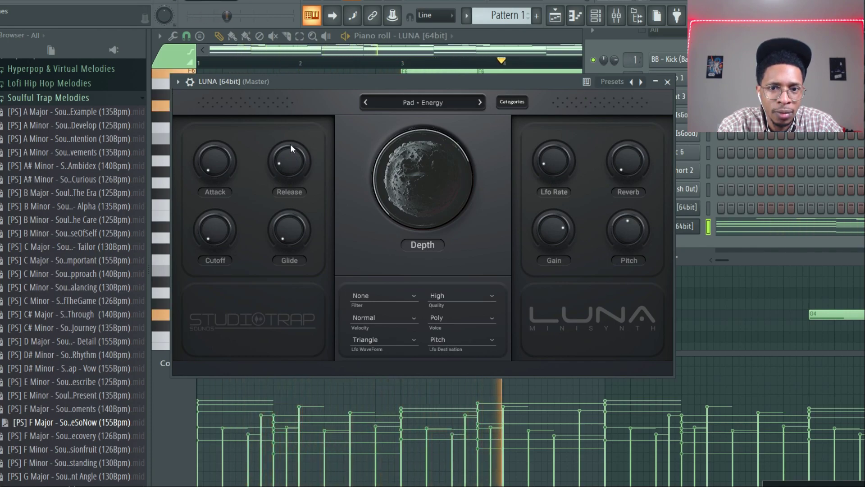
drag(535, 218, 545, 240)
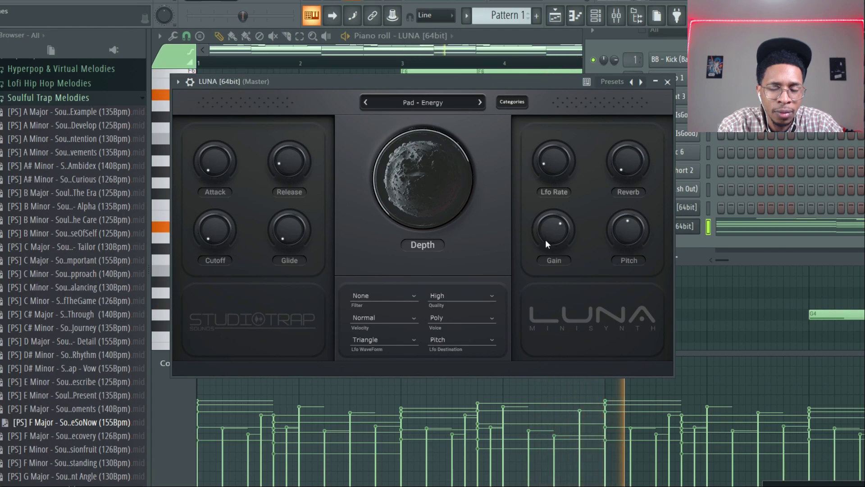
Step through the pad presets from Pad - Gemini to Pad - Solar, auditioning each with the soulful melody.
click(479, 107)
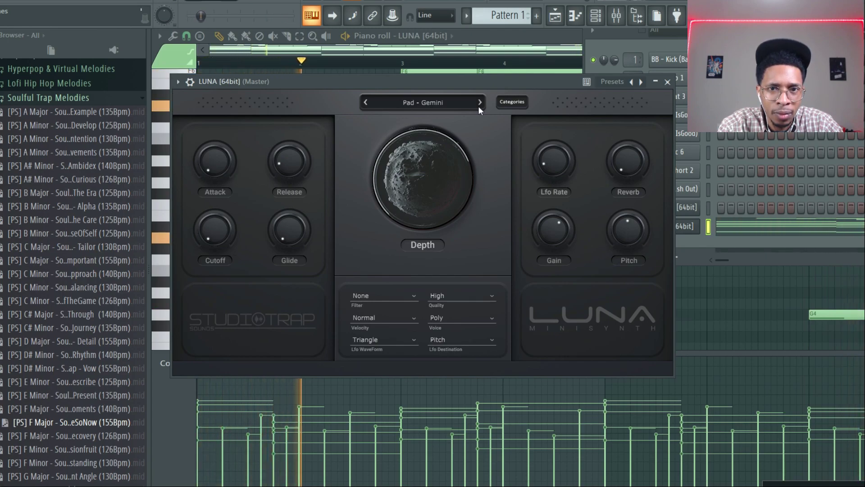
click(480, 103)
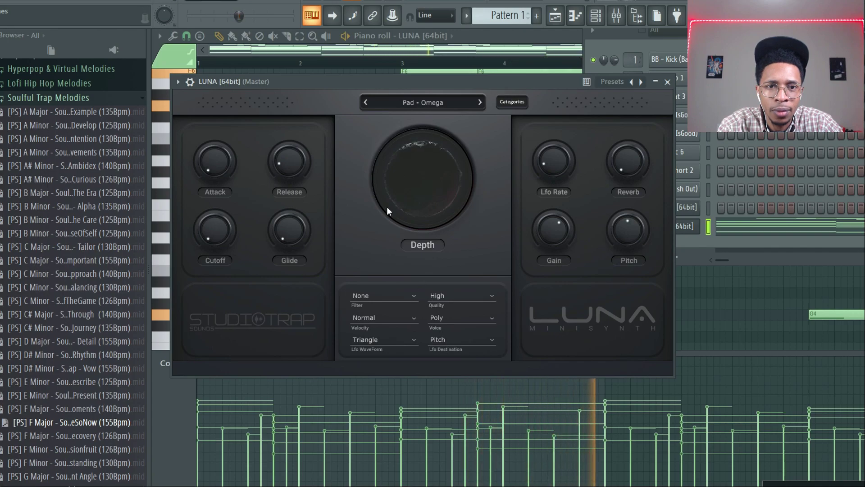
click(480, 103)
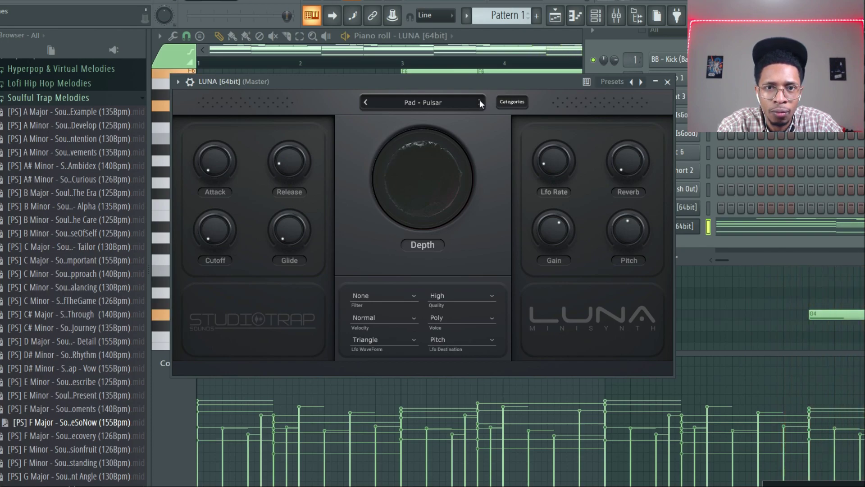
click(480, 104)
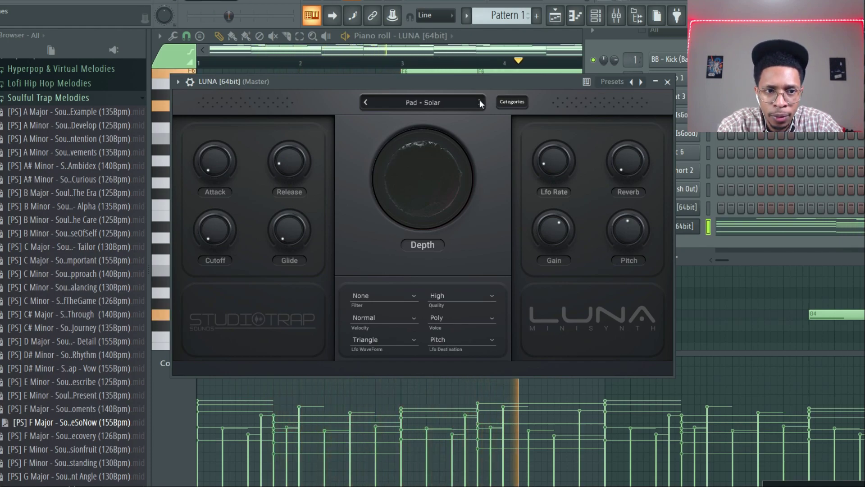
Load the soulful F Major 126Bpm melody into LUNA's piano roll and play it with Pad - Zenith, restretching all channels.
click(113, 436)
drag(112, 435, 775, 230)
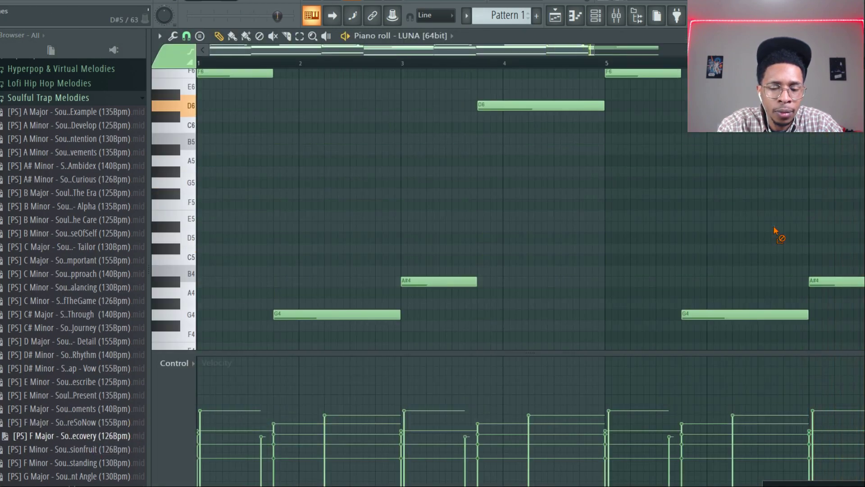
key(F6)
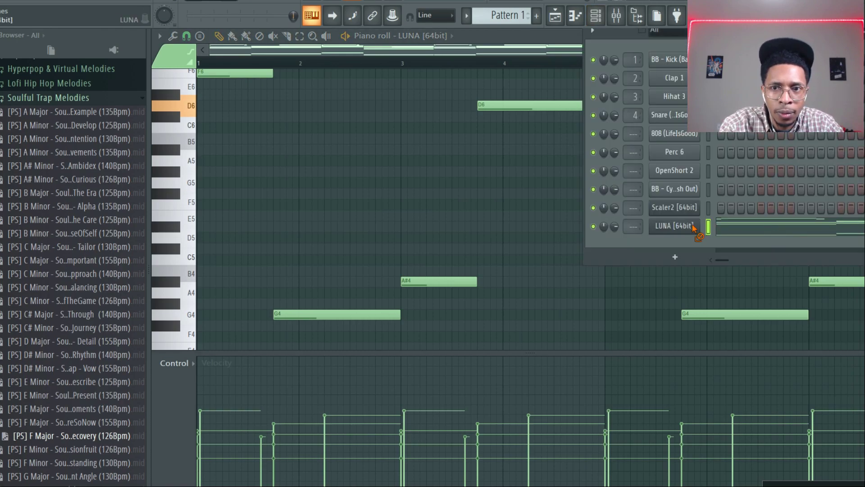
key(space)
click(695, 228)
click(480, 102)
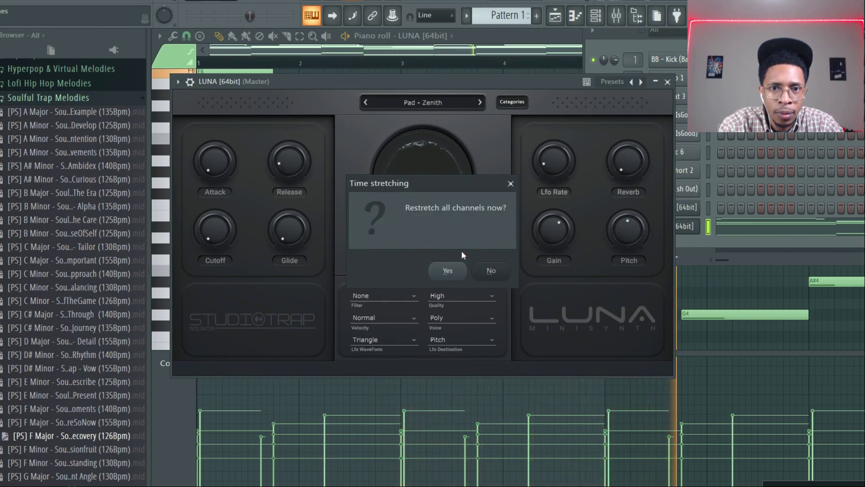
click(457, 266)
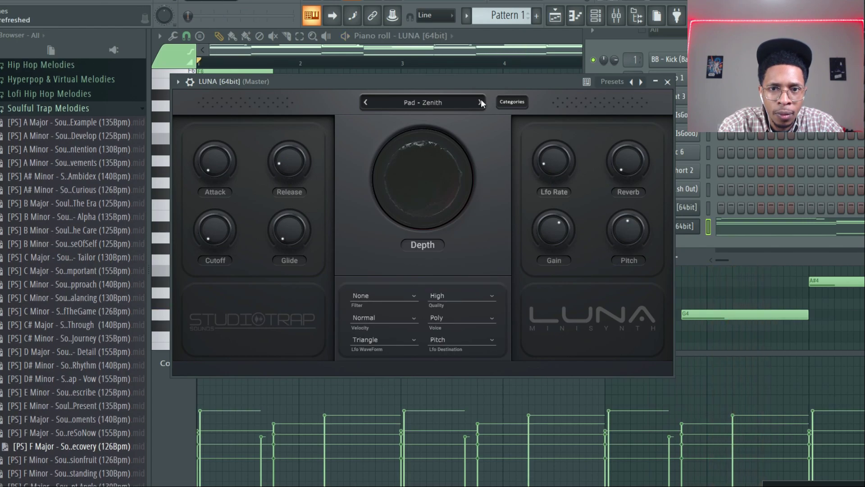
Check the list of pad presets, switch LUNA to the Plucks category and play the melody with Pluck - Aero.
click(453, 103)
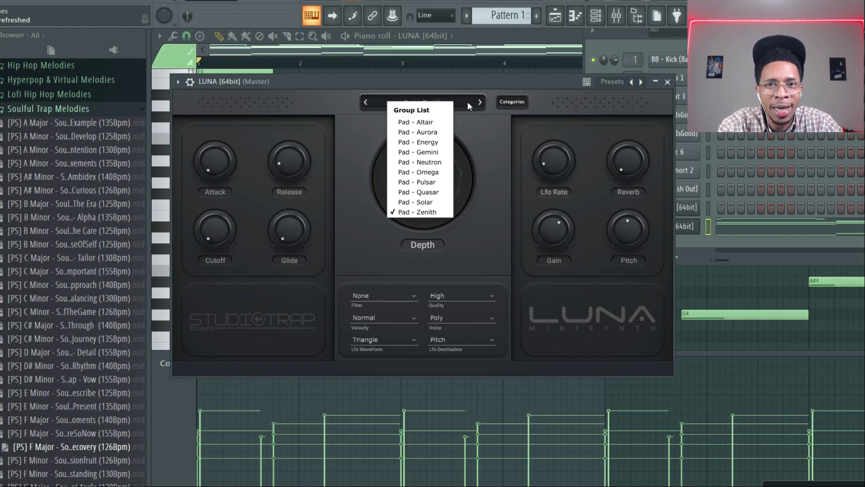
click(467, 103)
click(501, 104)
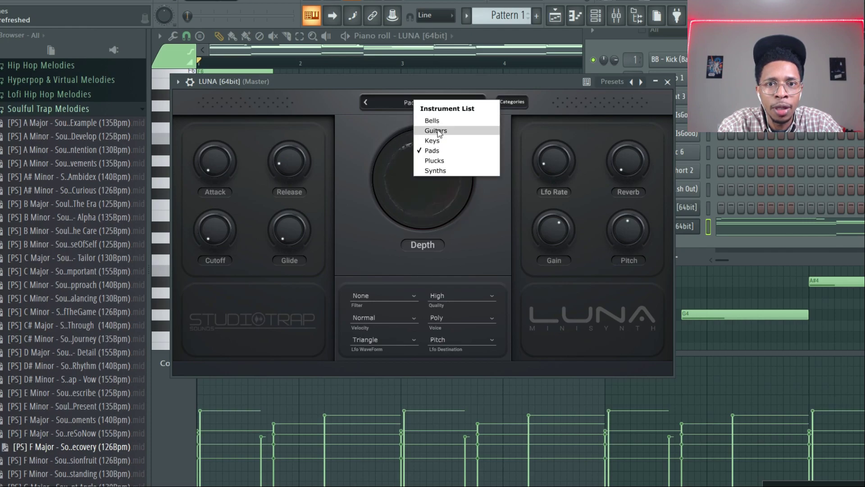
click(438, 161)
key(space)
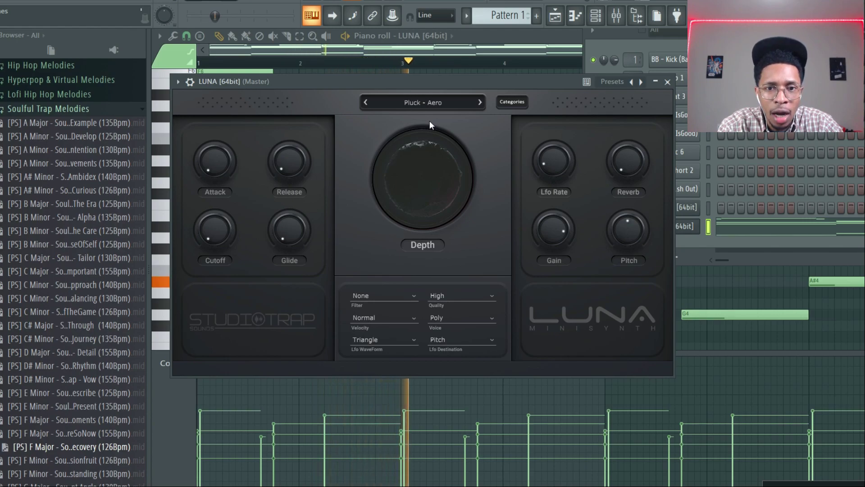
Audition the Pluck - Glow, Pluck - Matrix and Pluck - Opium presets with the melody playing.
click(480, 102)
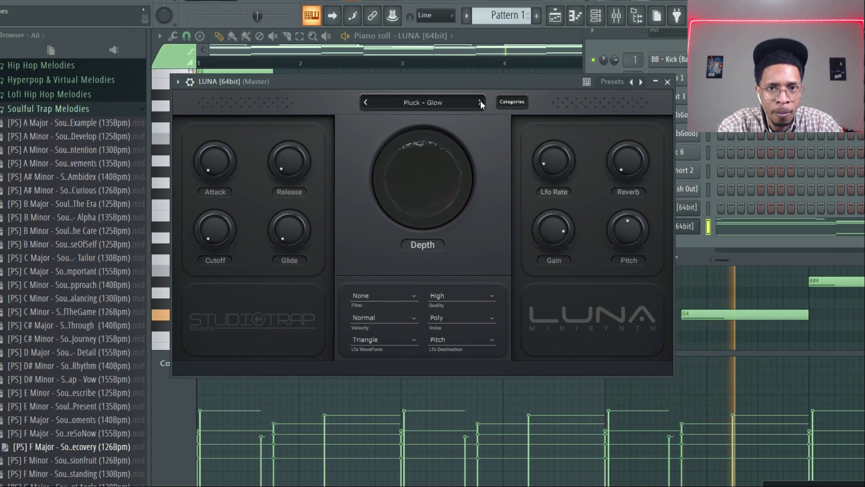
click(480, 103)
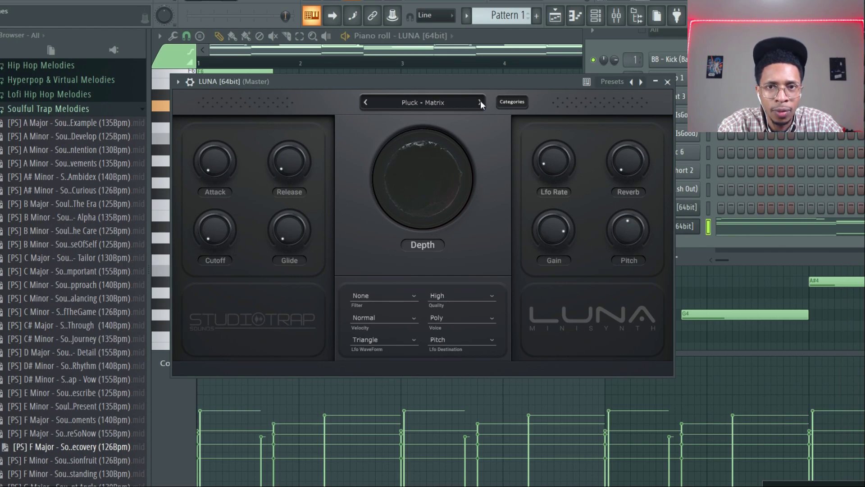
click(480, 103)
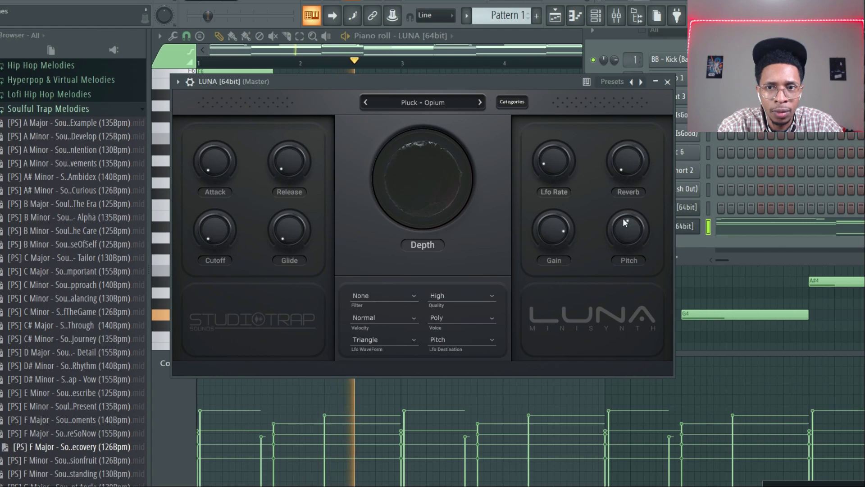
Clone the LUNA channel and set the clone's preset to Pluck - Aero.
click(689, 238)
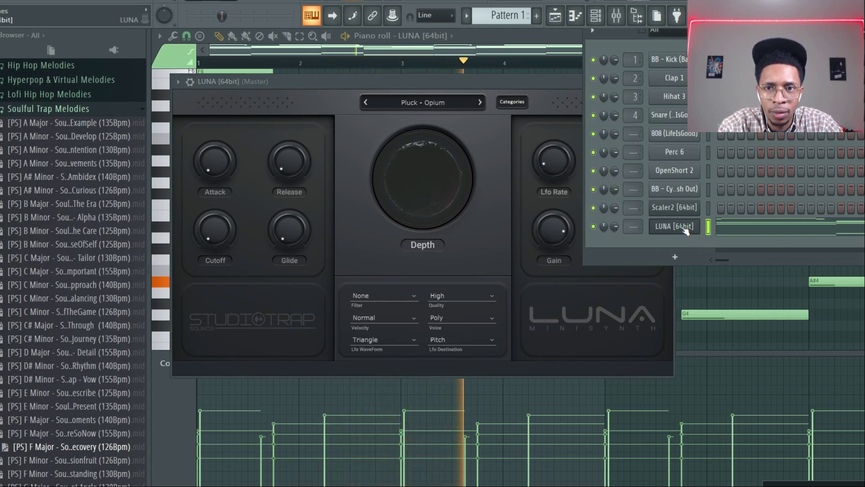
right_click(690, 221)
click(712, 326)
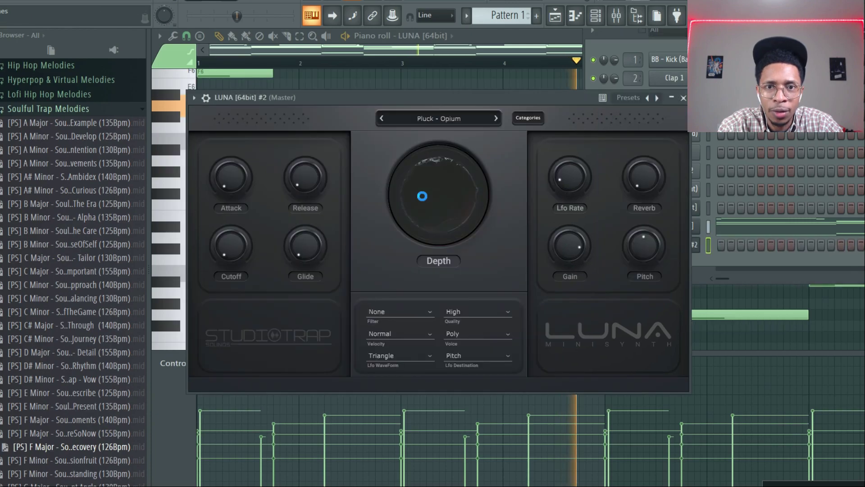
click(463, 122)
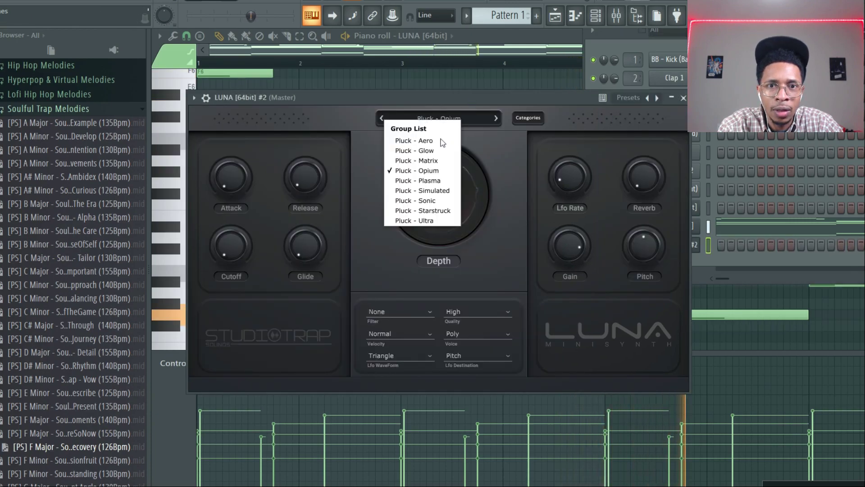
click(414, 141)
Copy the melody notes from the original LUNA channel and paste them into LUNA #2.
click(703, 227)
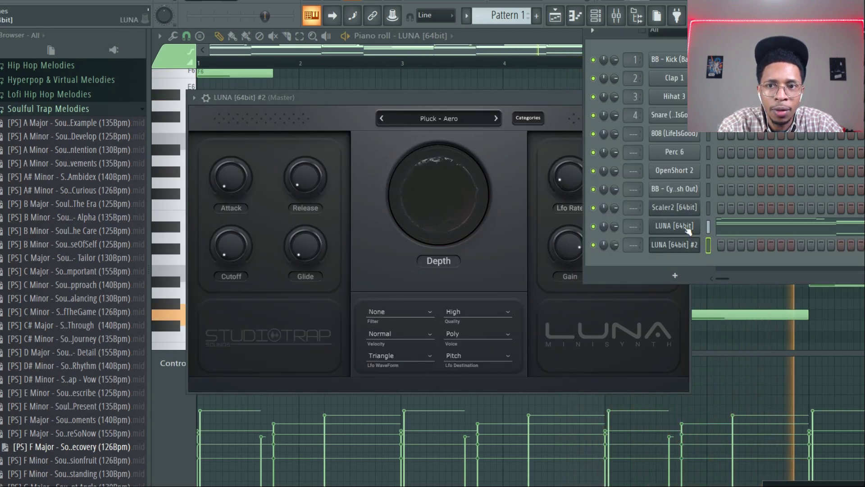
right_click(686, 226)
click(803, 238)
right_click(676, 244)
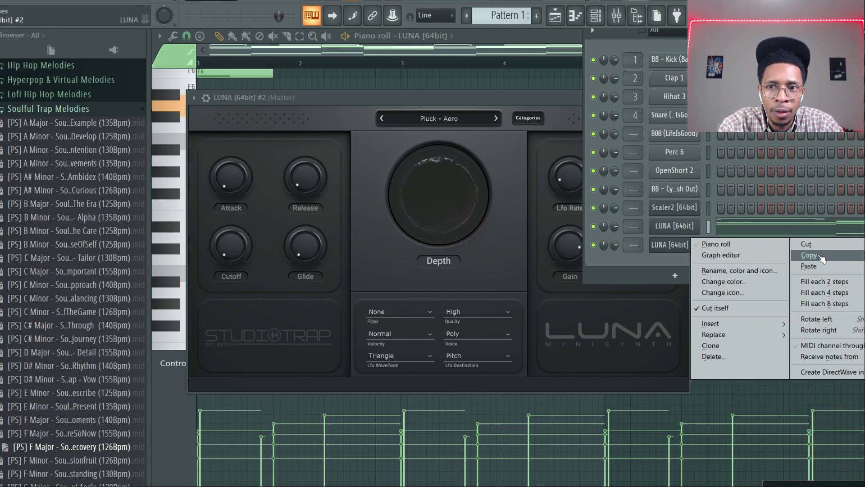
click(809, 266)
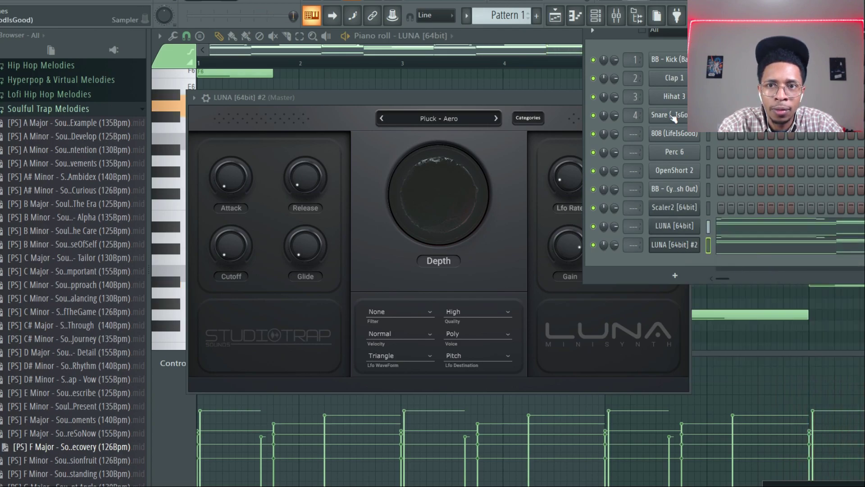
Fill Hihat 3 every 2 steps and add C5 clap notes on beat three of bars 2 to 7 in Clap 1's piano roll.
right_click(680, 100)
click(827, 136)
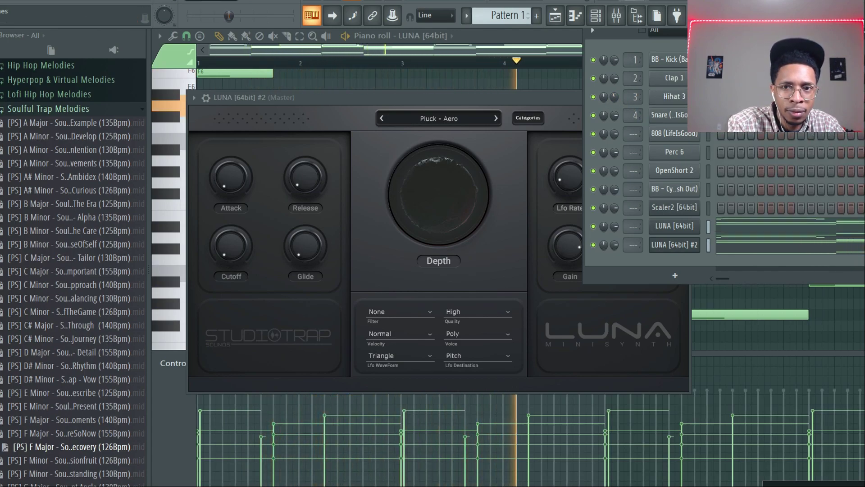
key(F7)
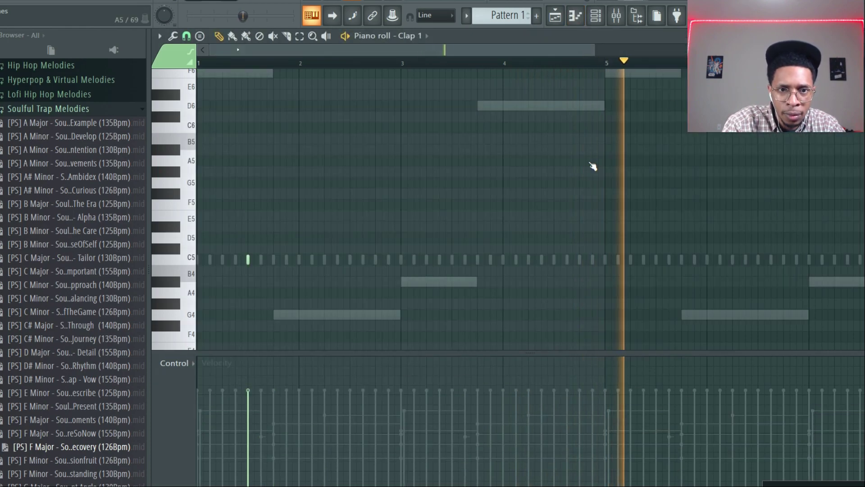
click(355, 247)
drag(355, 249, 356, 260)
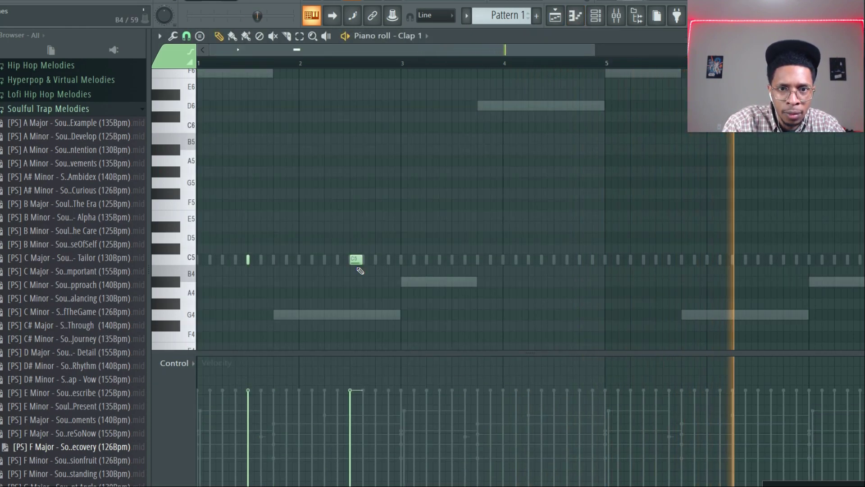
click(458, 260)
click(561, 260)
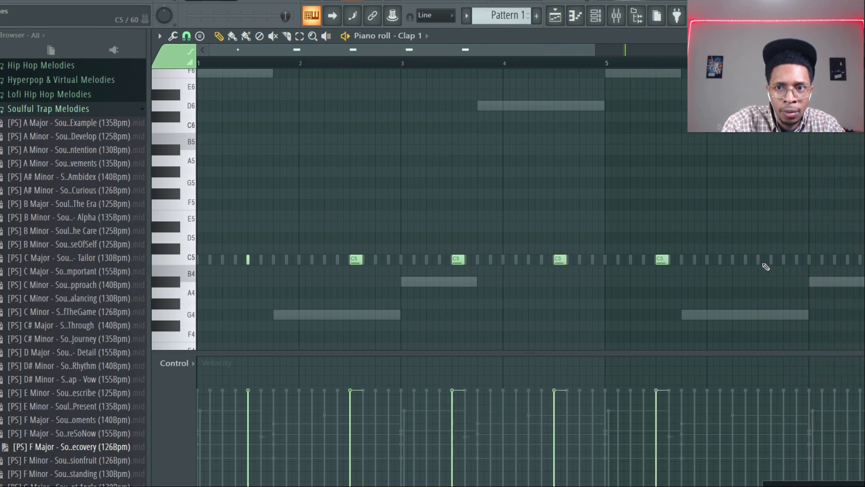
click(861, 259)
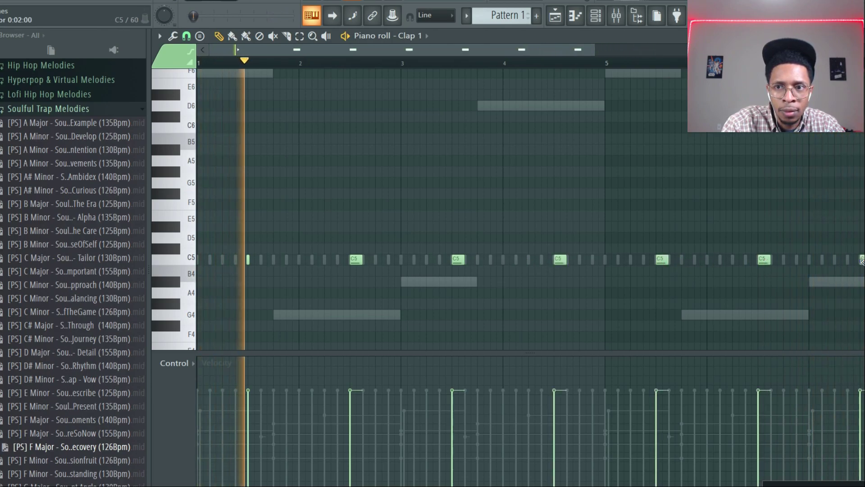
key(space)
Play the beat with Pluck - Plasma on the original LUNA channel and mute LUNA #2.
key(F6)
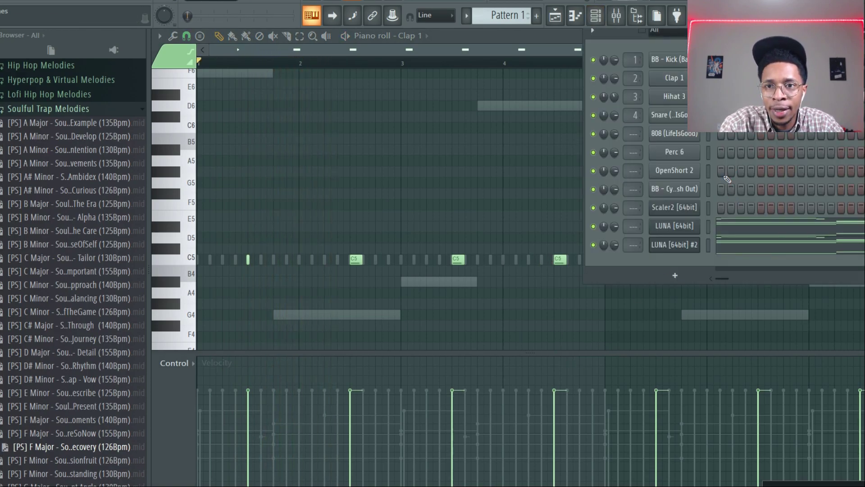
click(676, 227)
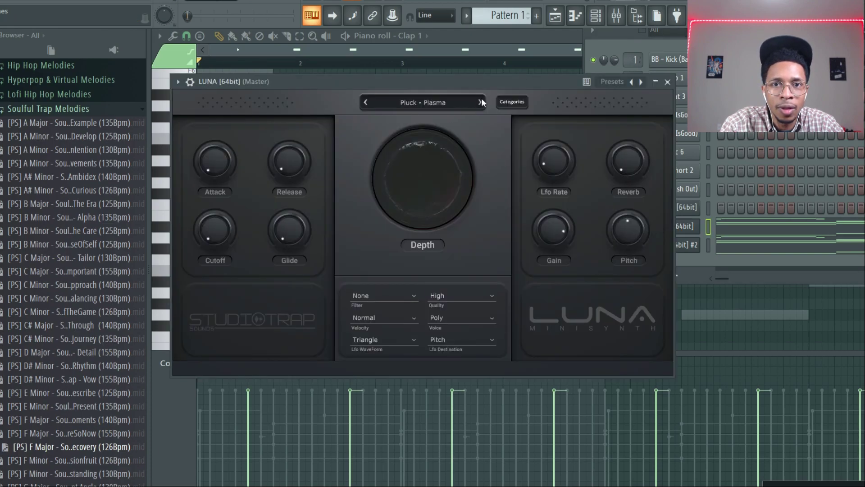
key(space)
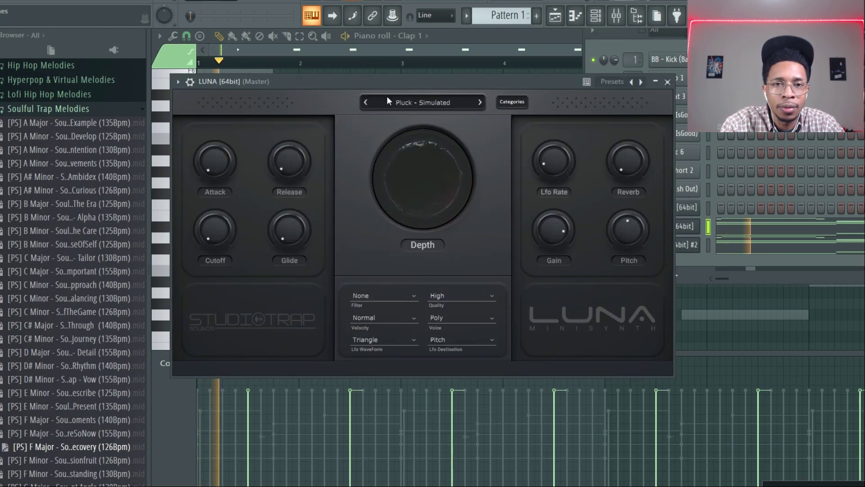
click(366, 103)
click(682, 262)
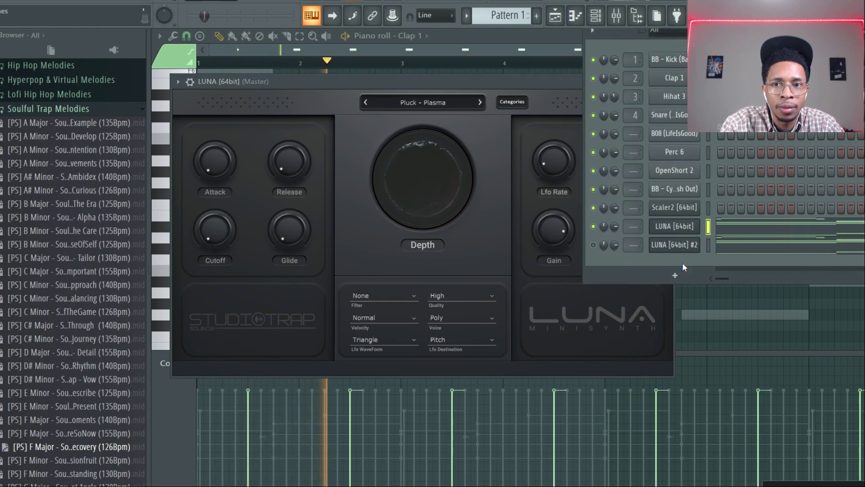
Step through the pluck presets from Pluck - Simulated to Pluck - Ultra, auditioning each over the drums.
click(481, 102)
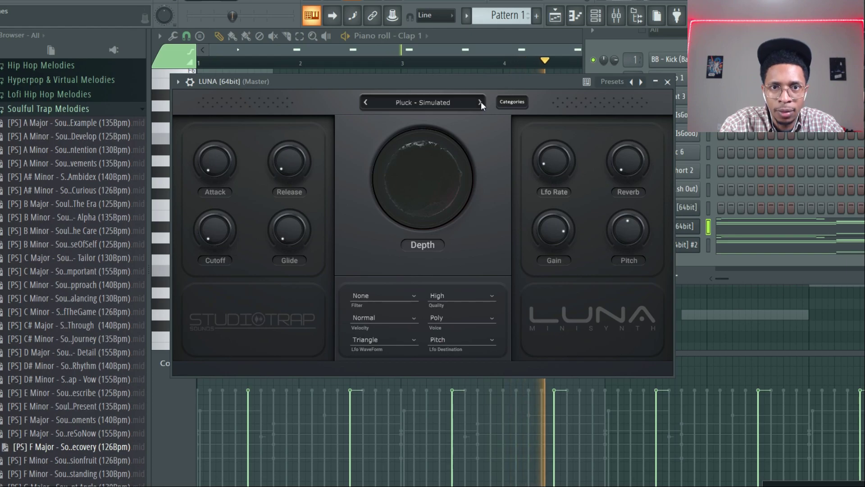
click(480, 103)
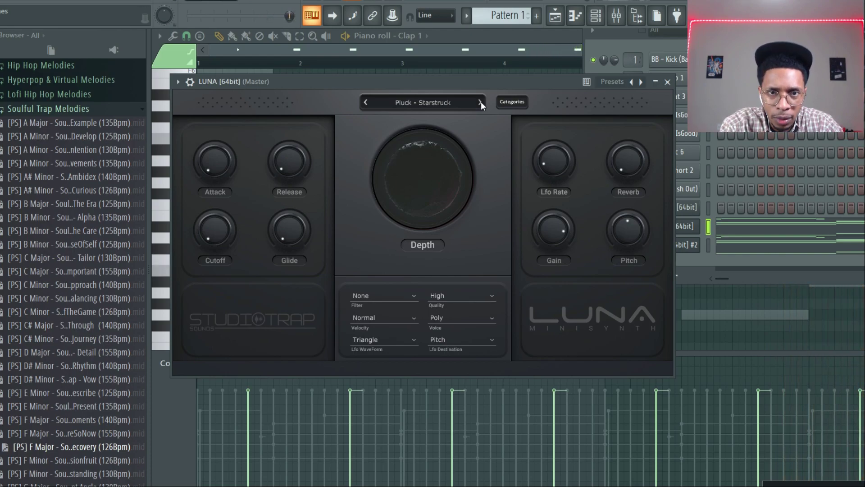
click(686, 256)
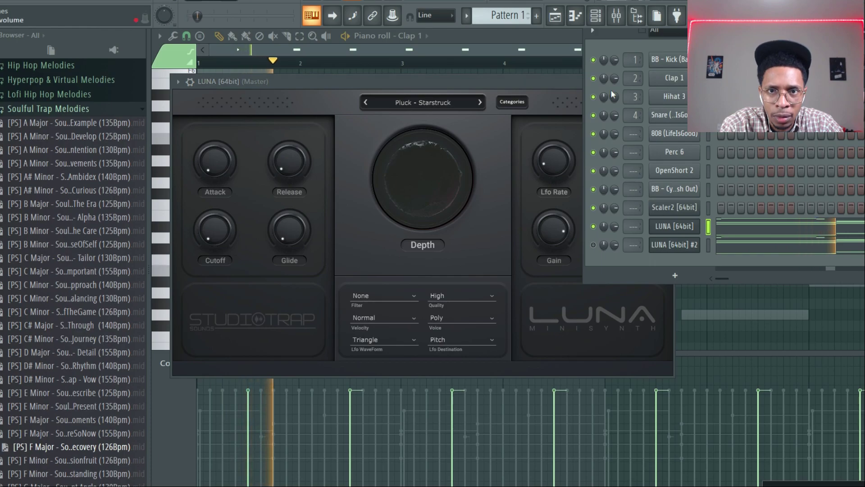
click(480, 102)
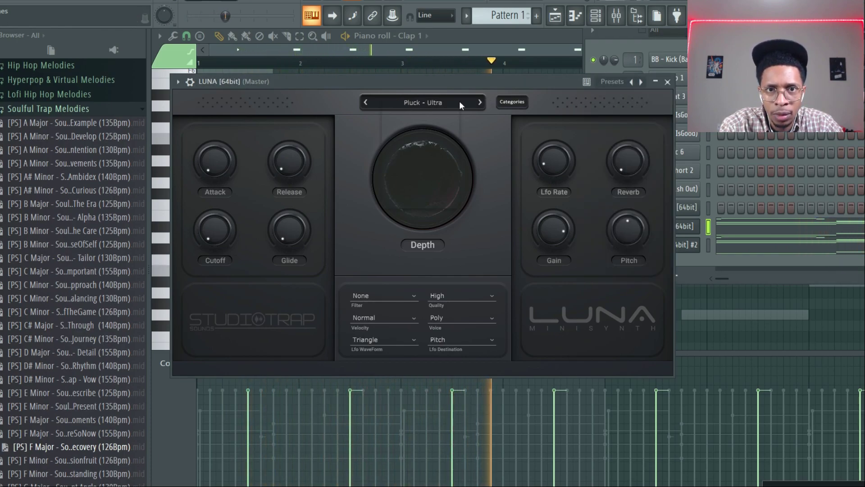
Check the pluck preset list, switch LUNA to the Synths category and lower the Gain on Synth - Burnn during playback.
click(461, 105)
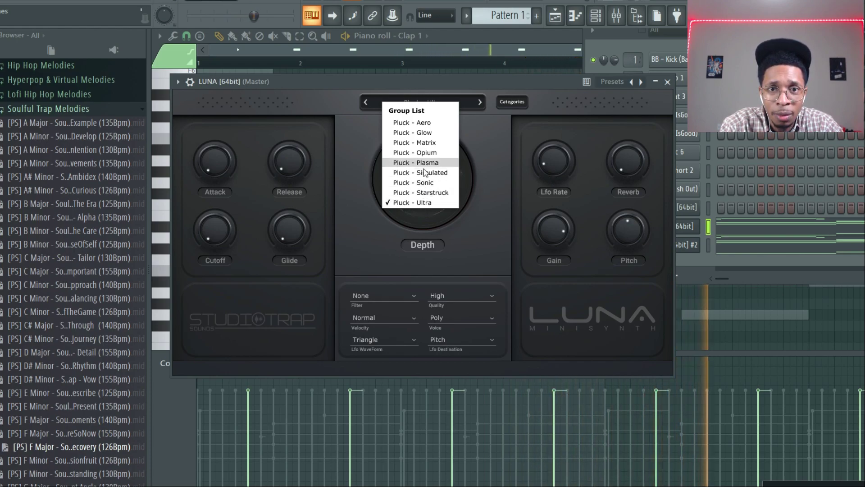
click(511, 100)
click(462, 170)
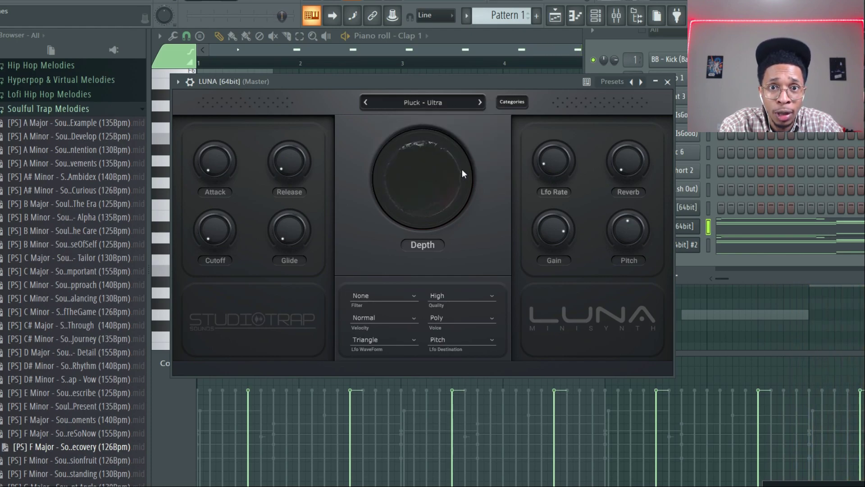
key(space)
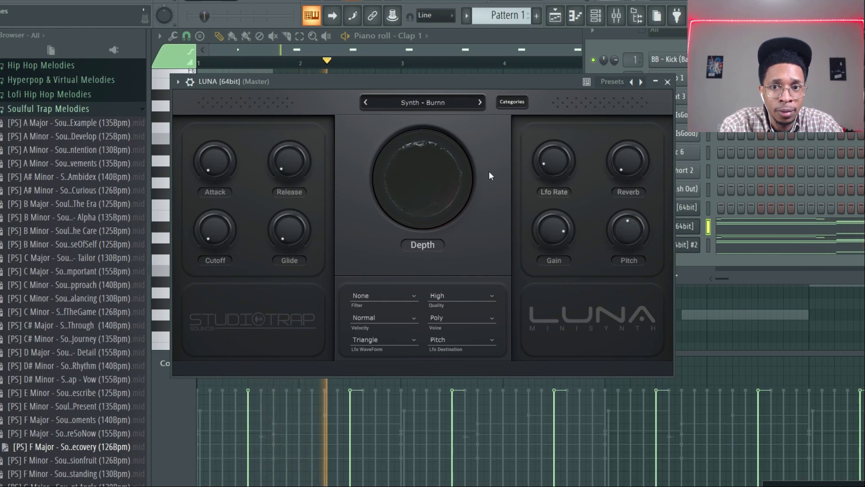
drag(542, 225, 544, 246)
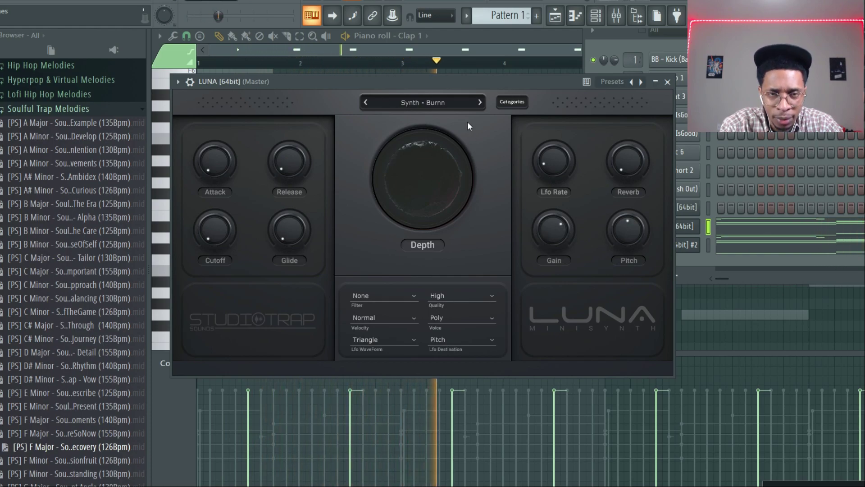
Audition the synth presets from Synth - Isolation to Synth - Spaceship with the melody and drums.
click(481, 103)
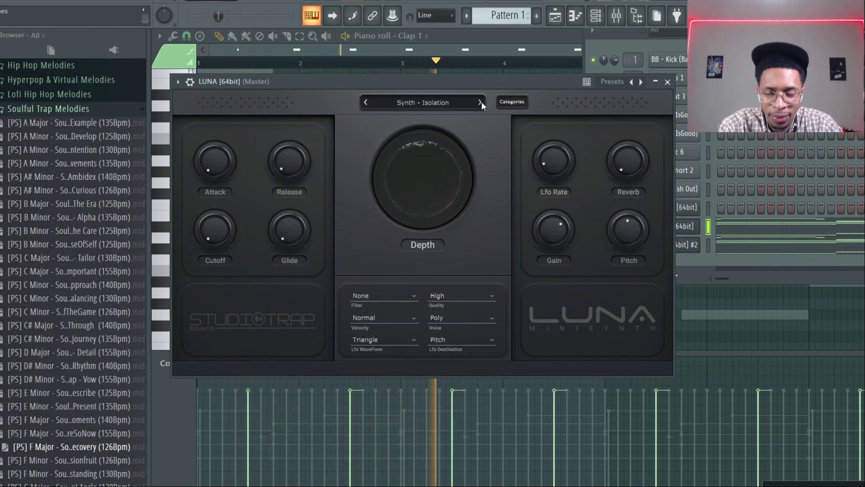
click(481, 102)
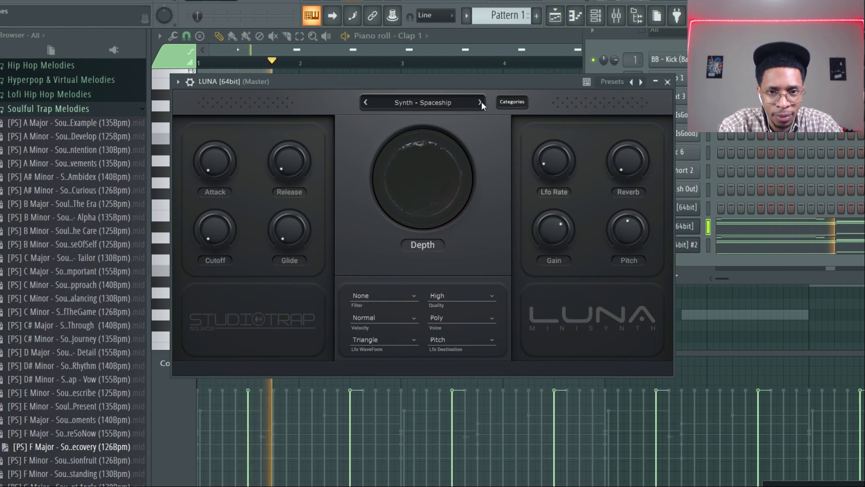
Lower the Gain on Synth - Spaceship during playback, and audition Synth - Starchild with the melody and drums.
drag(561, 220, 558, 253)
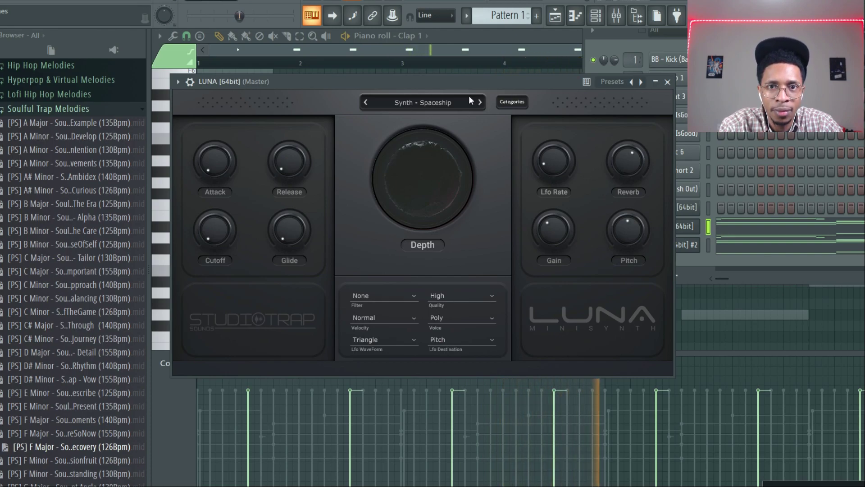
key(space)
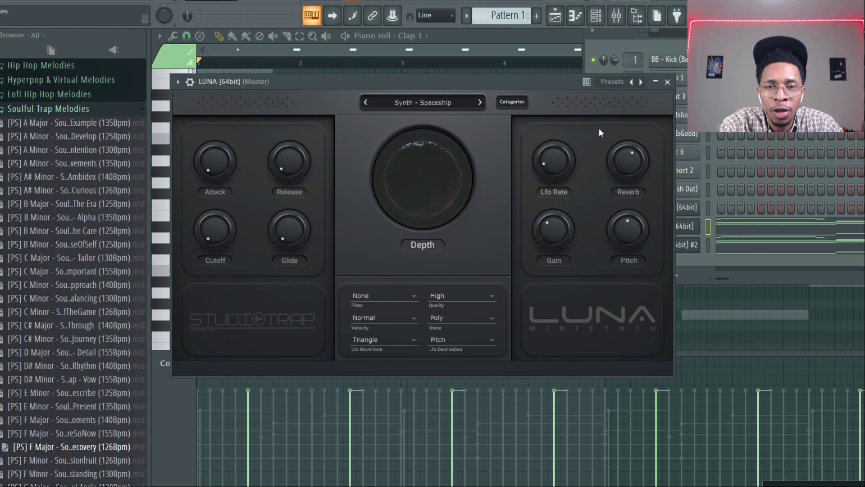
click(480, 101)
key(space)
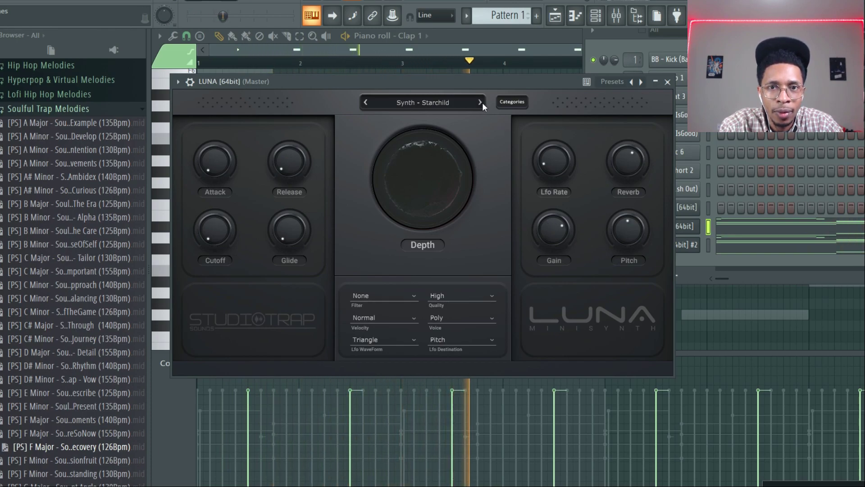
key(space)
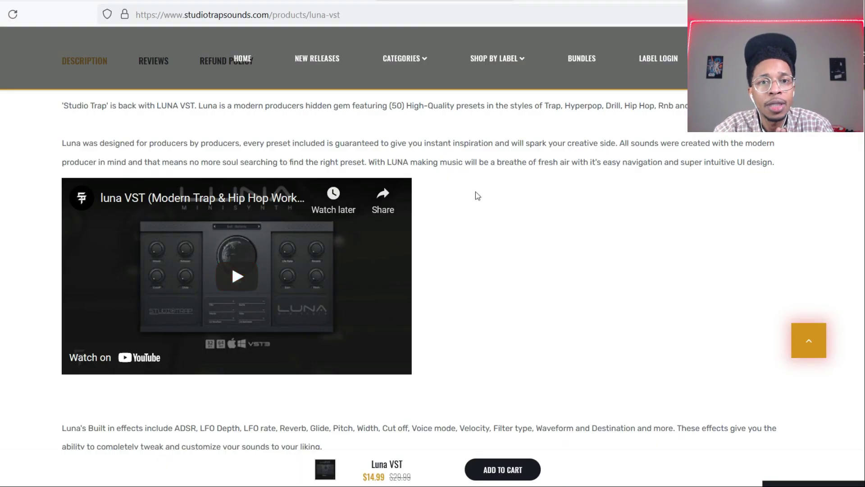
Review the product image, pricing and purchase options near the beginning of the LUNA VST product page.
scroll(478, 196, up, 10)
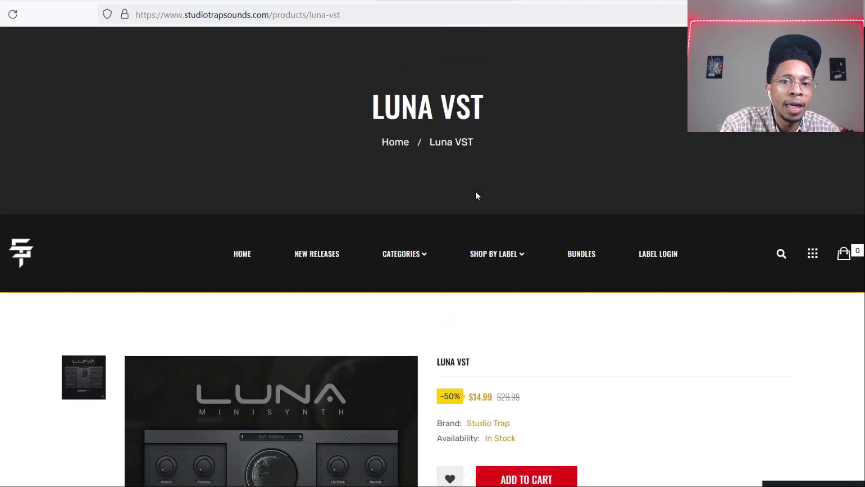
scroll(478, 196, down, 2)
mouse_move(475, 191)
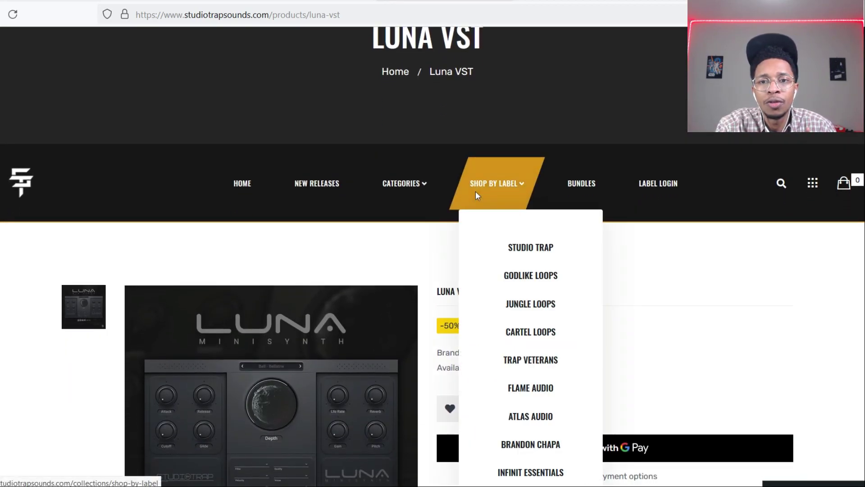
mouse_move(421, 216)
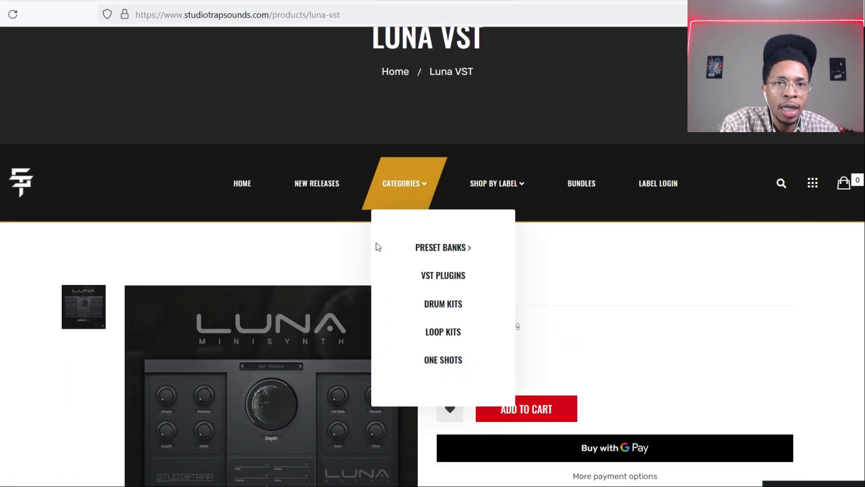